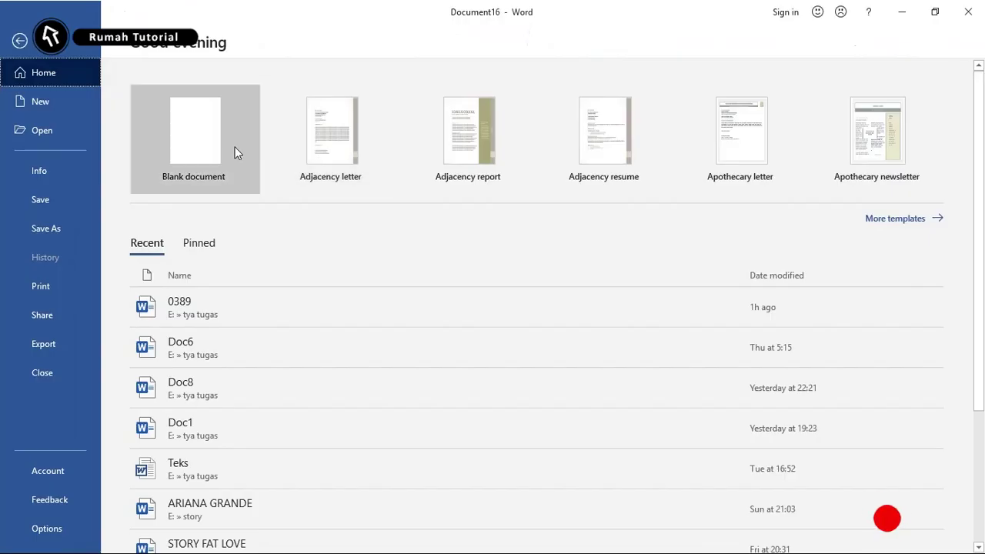
# Step: Create a blank document from the Word start screen
pyautogui.click(204, 151)
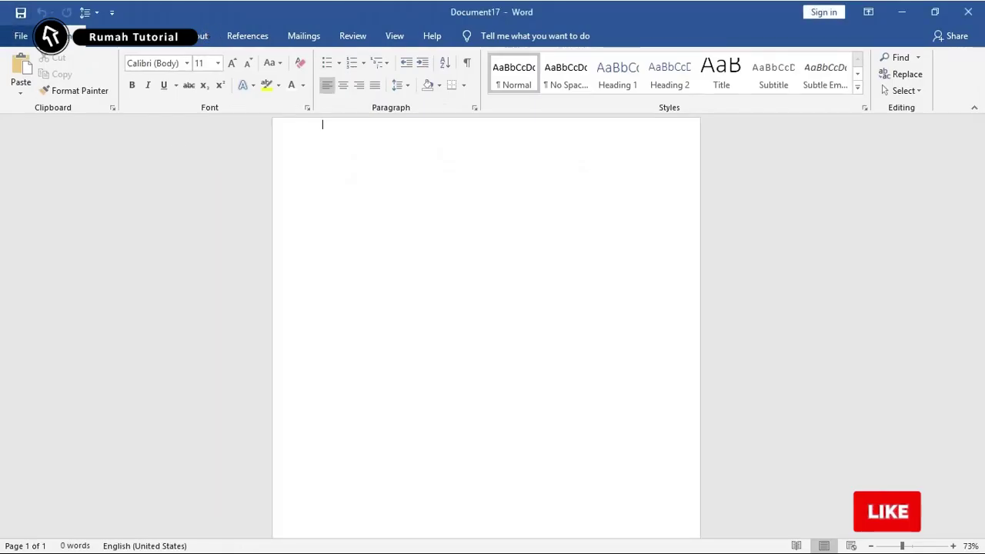
# Step: Set the page size to A4, orientation to Landscape, and margins to Narrow
pyautogui.click(193, 36)
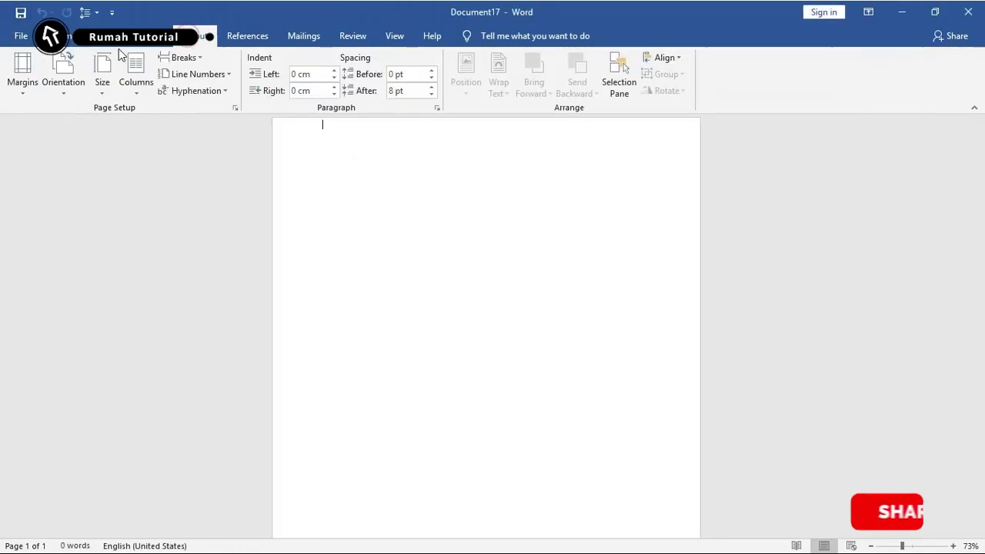
pyautogui.click(108, 65)
pyautogui.click(137, 151)
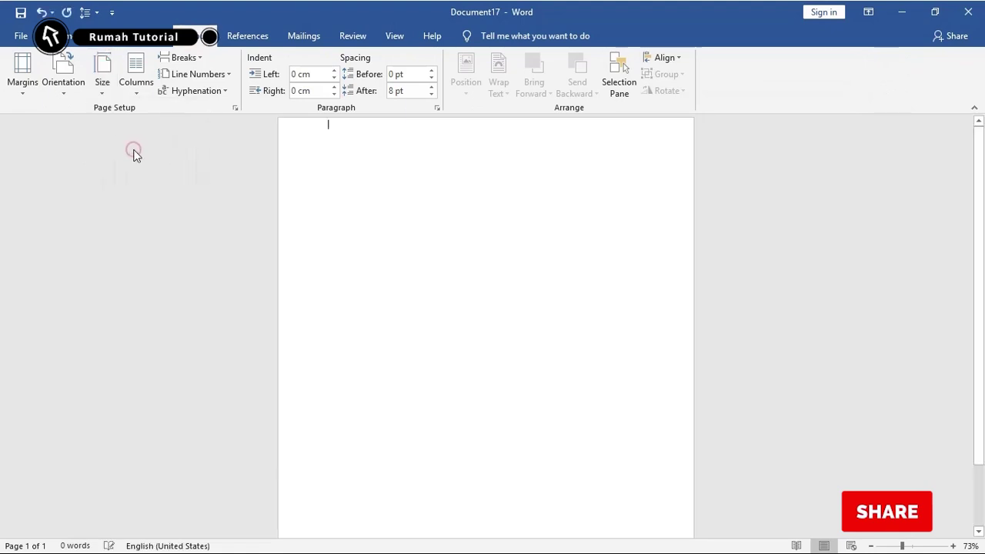
pyautogui.click(63, 73)
pyautogui.click(88, 146)
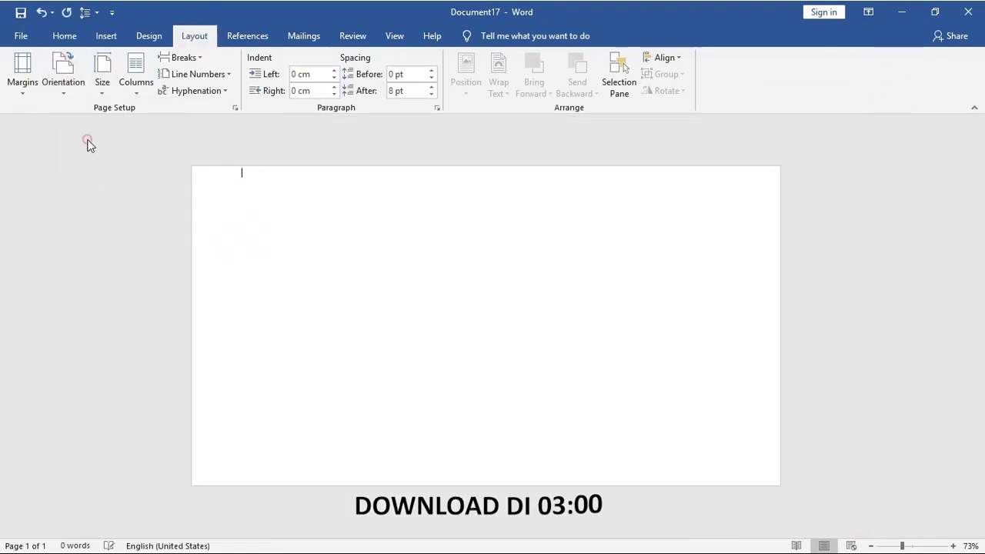
pyautogui.click(23, 77)
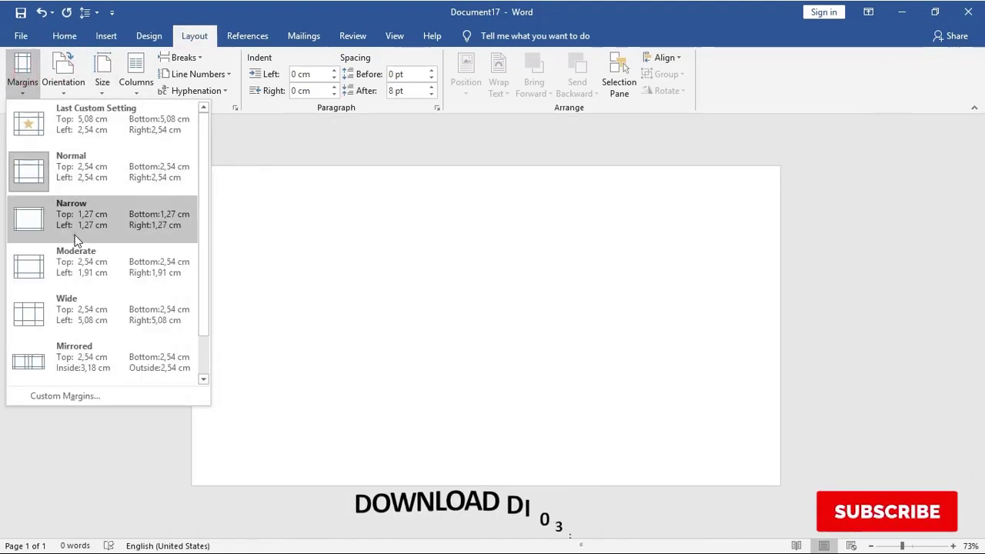
pyautogui.click(74, 198)
pyautogui.click(106, 35)
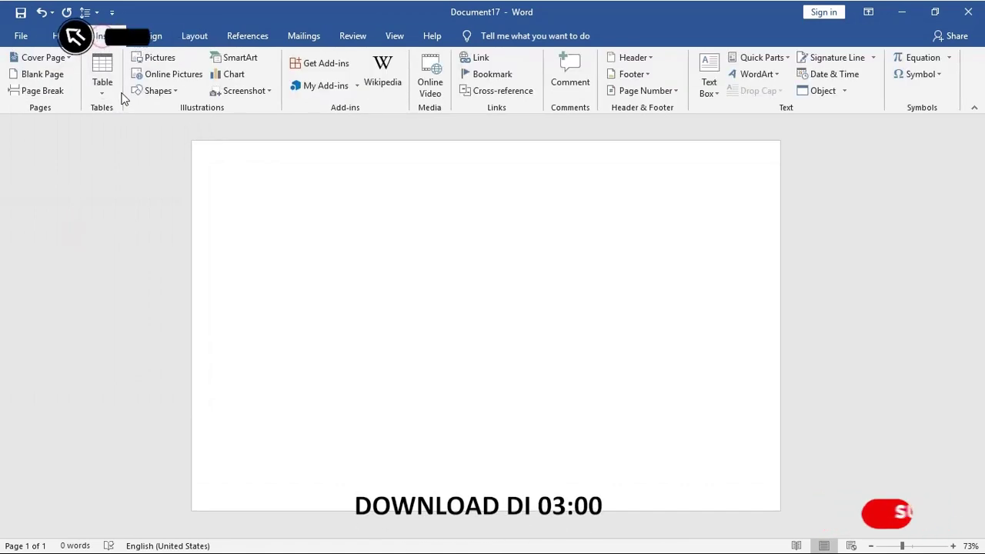
# Step: Draw a large text box down the right half of the page
pyautogui.click(150, 91)
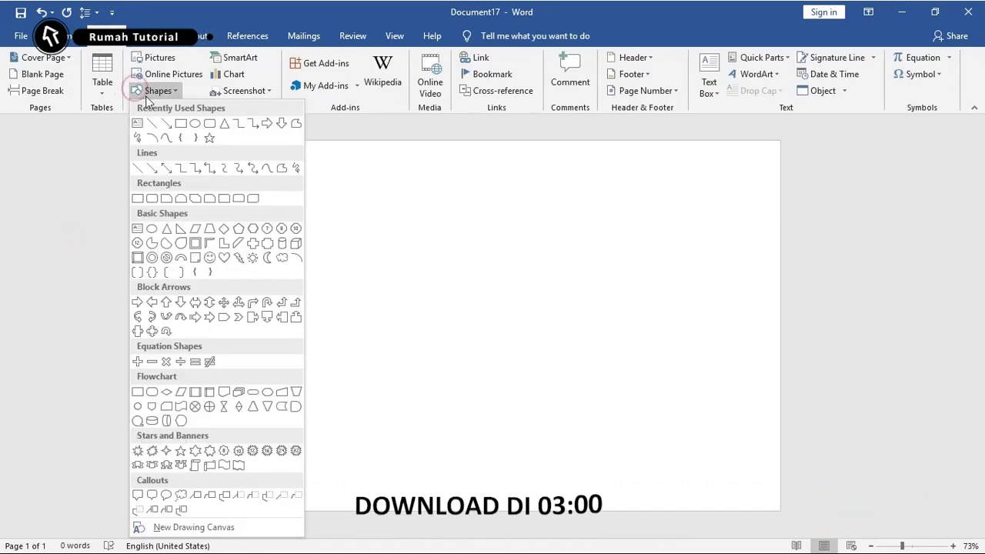
pyautogui.click(136, 124)
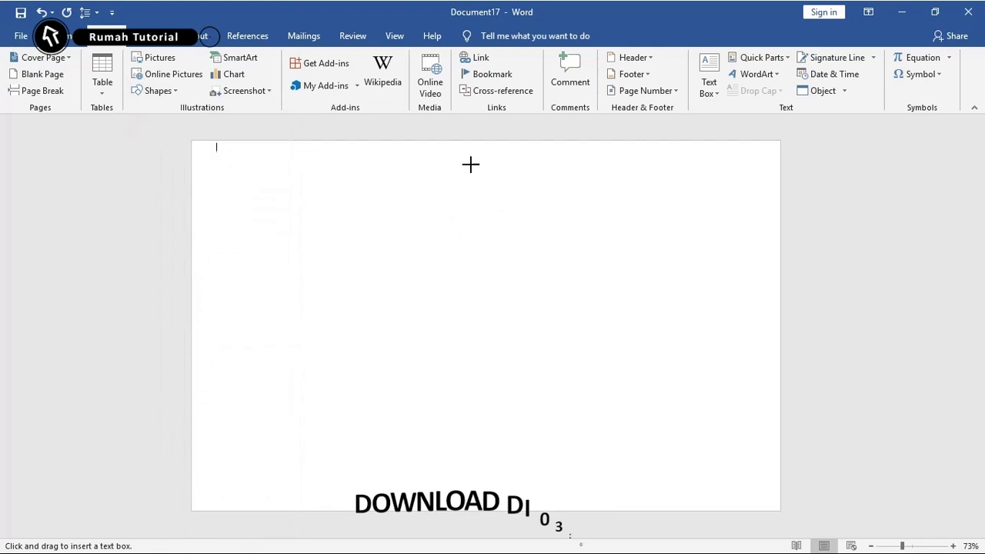
pyautogui.moveTo(471, 165); pyautogui.dragTo(522, 231)
pyautogui.moveTo(703, 435); pyautogui.dragTo(730, 462)
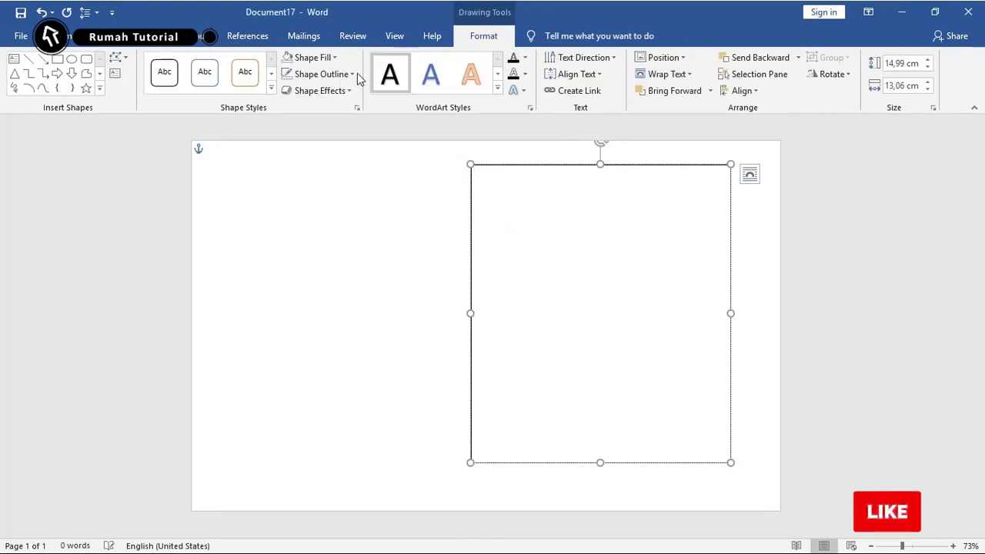
# Step: Give the text box No Outline and No Fill
pyautogui.click(324, 73)
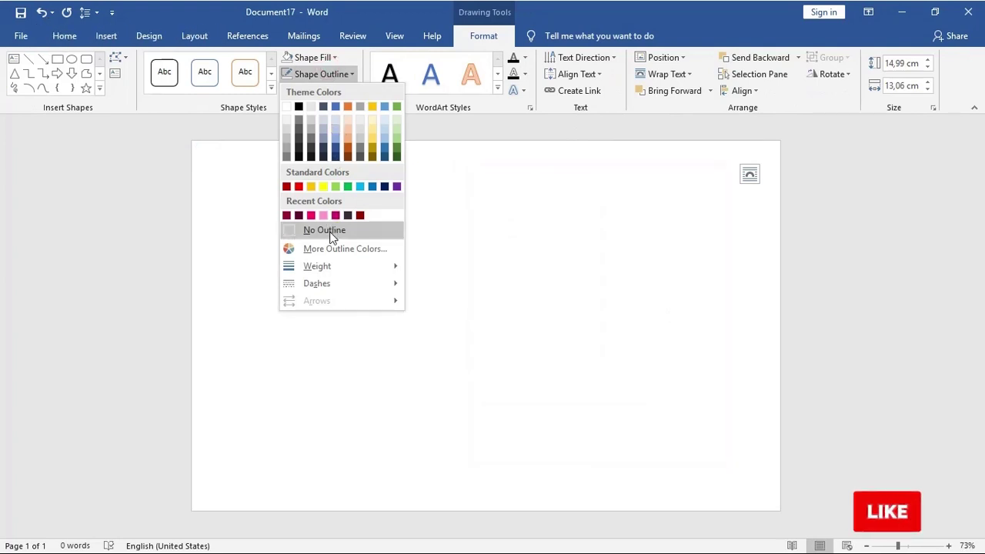
pyautogui.click(329, 231)
pyautogui.click(312, 58)
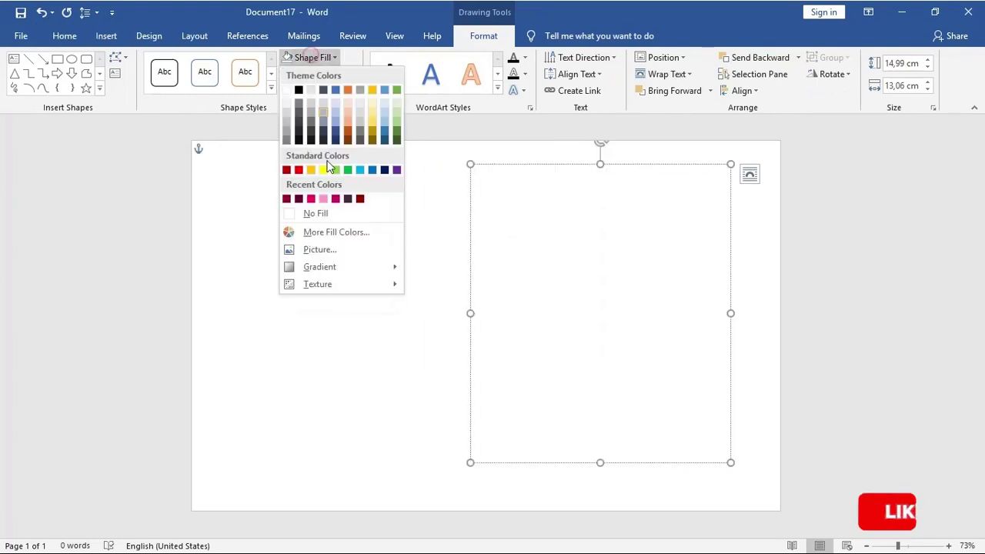
pyautogui.click(331, 214)
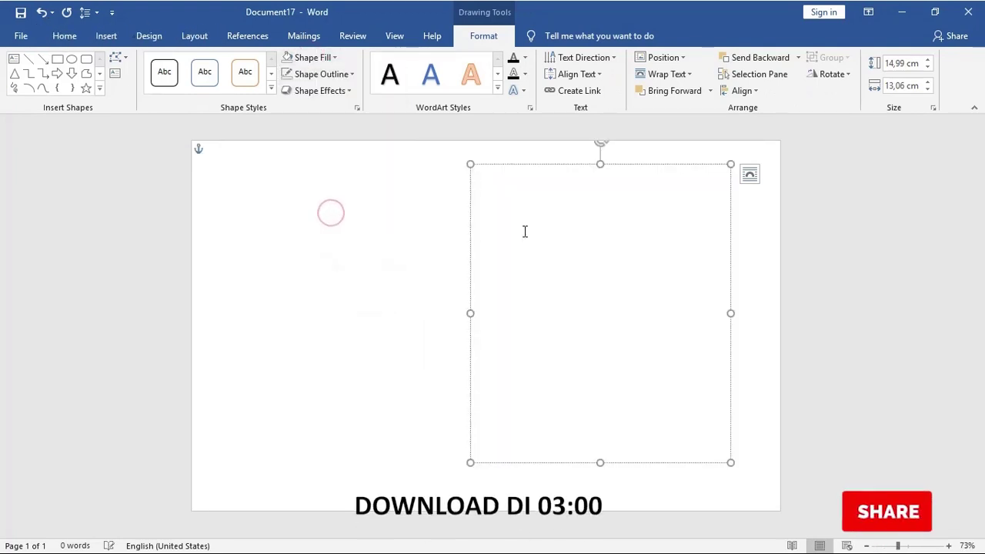
# Step: Paste the certificate text and right-align the Certificate Of Achievement heading
pyautogui.hotkey('ctrl', 'v')
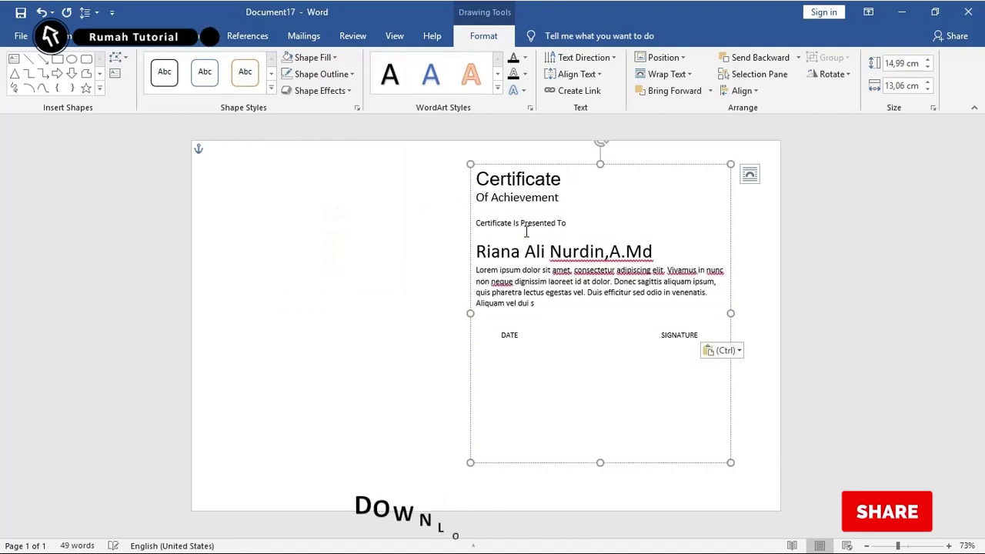
pyautogui.moveTo(560, 197); pyautogui.dragTo(476, 177)
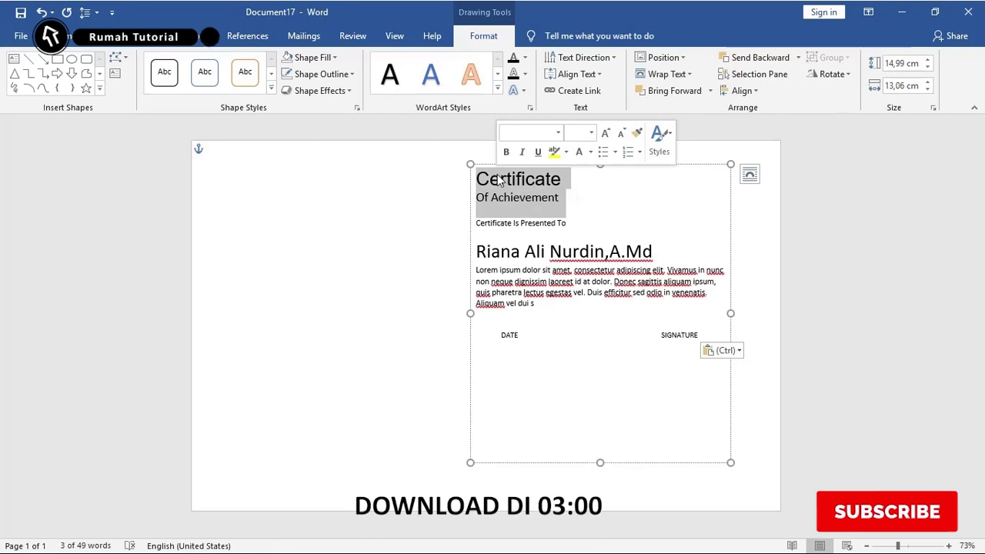
pyautogui.hotkey('ctrl', 'r')
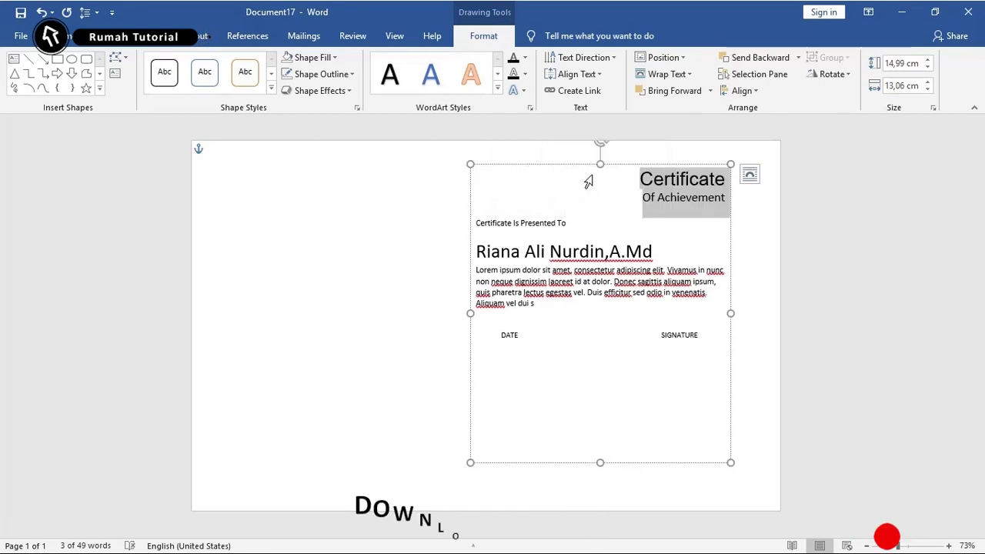
pyautogui.click(642, 183)
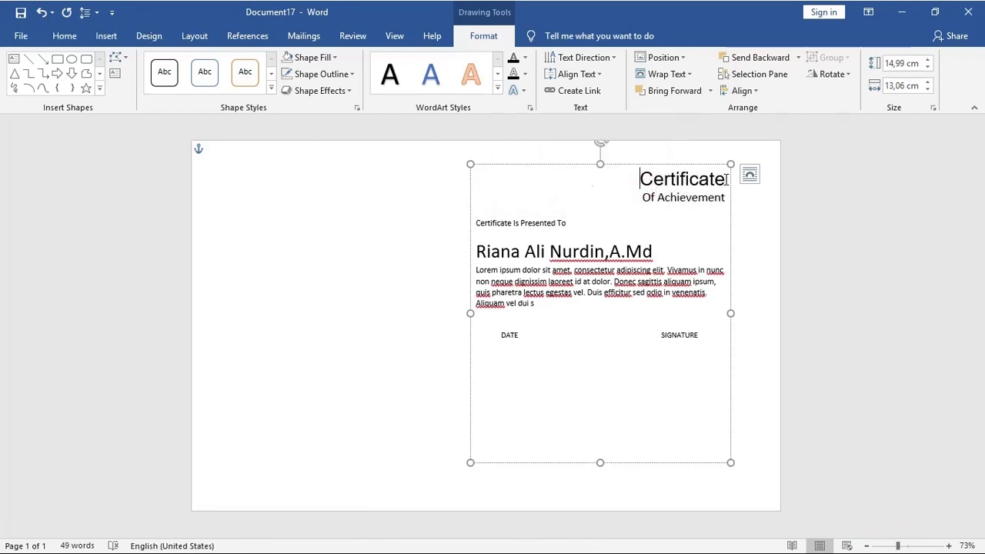
# Step: Enlarge the word Certificate to 33 pt and set it to Edwardian Script ITC
pyautogui.moveTo(634, 182); pyautogui.dragTo(629, 182)
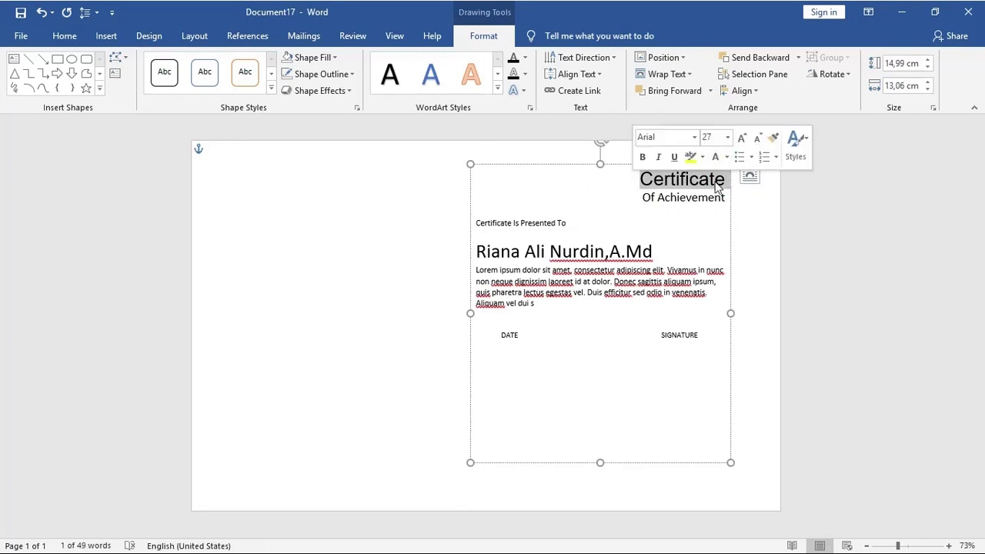
pyautogui.hotkey('ctrl', ']')
pyautogui.hotkey('ctrl', ']')
pyautogui.hotkey('ctrl', ']')
pyautogui.hotkey('ctrl', ']')
pyautogui.hotkey('ctrl', ']')
pyautogui.hotkey('ctrl', ']')
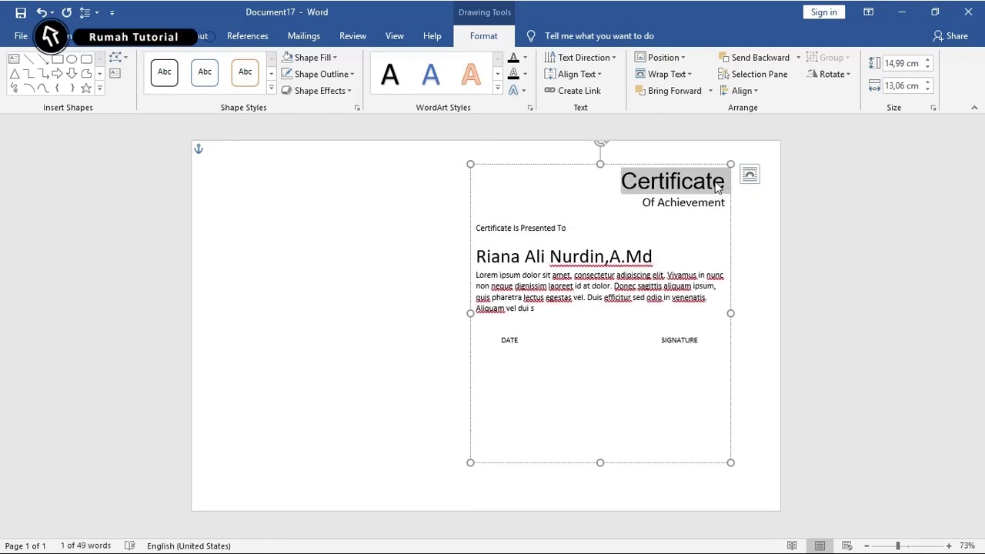
pyautogui.doubleClick(718, 185)
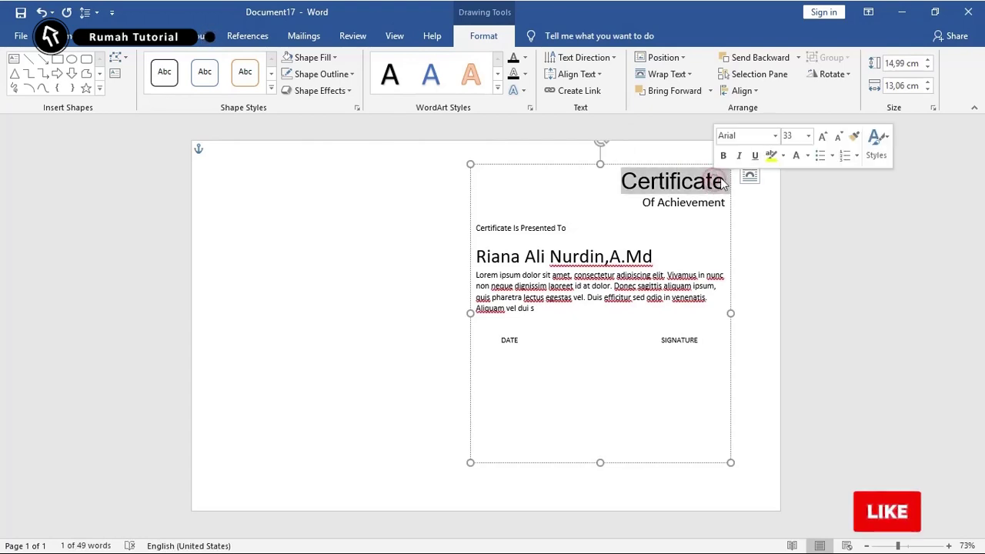
pyautogui.click(778, 137)
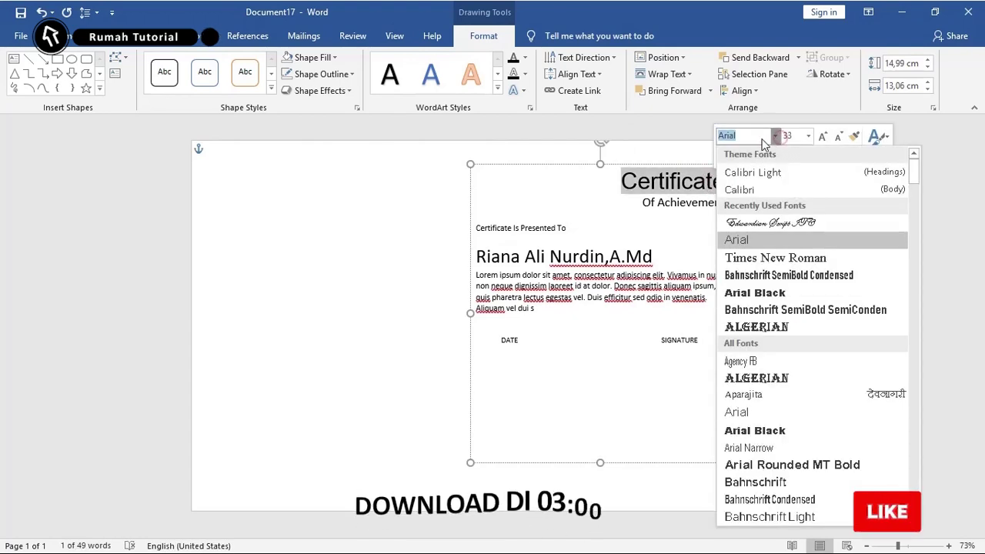
pyautogui.click(781, 222)
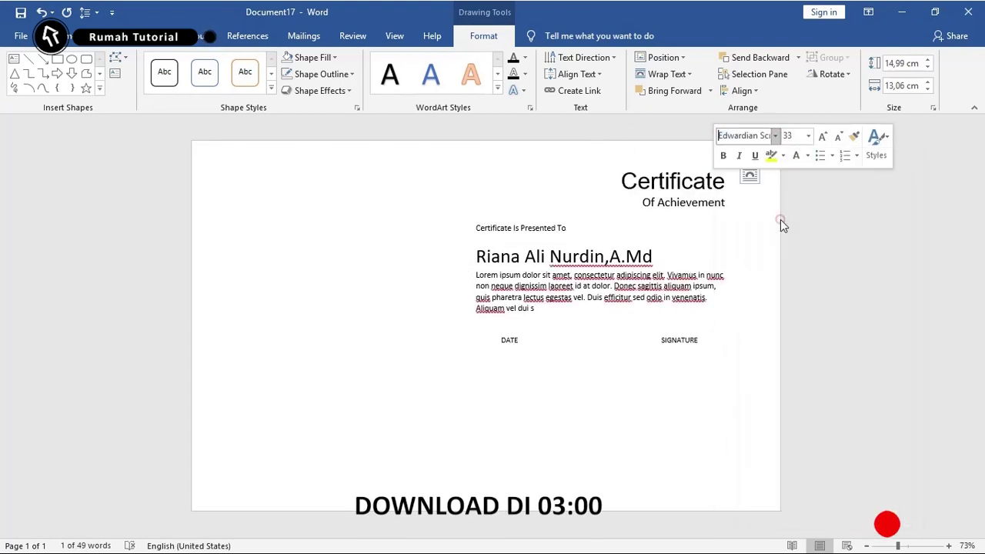
pyautogui.click(688, 185)
# Step: Fine-tune the Certificate heading size, enlarging it and then shrinking it slightly
pyautogui.doubleClick(689, 188)
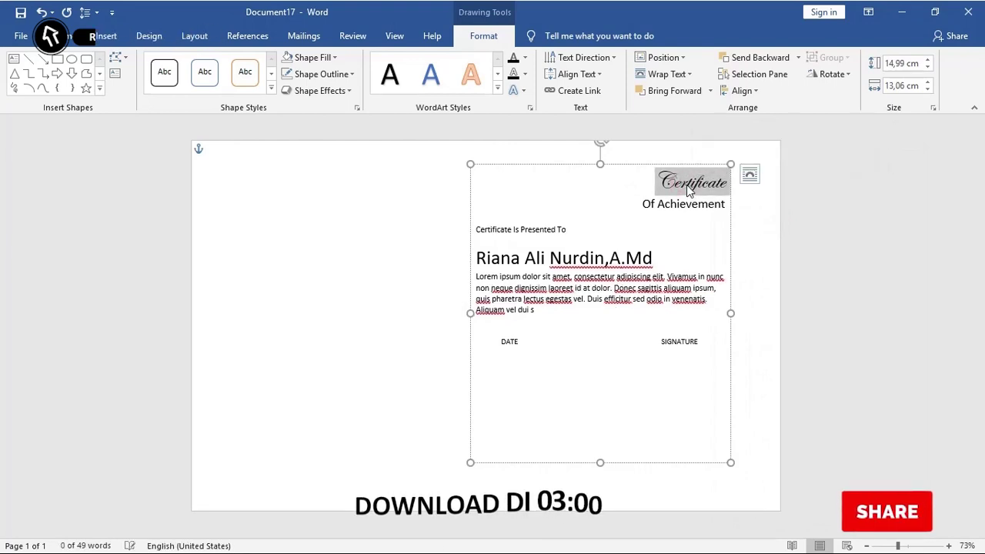
pyautogui.hotkey('ctrl', 'shift', '.')
pyautogui.hotkey('ctrl', 'shift', '.')
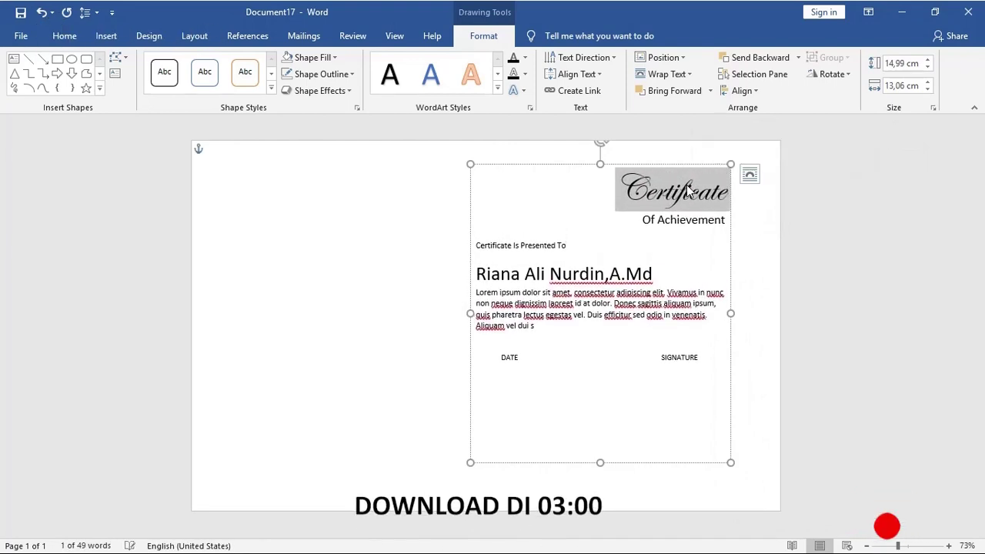
pyautogui.hotkey('ctrl', ']')
pyautogui.hotkey('ctrl', ']')
pyautogui.hotkey('ctrl', ']')
pyautogui.hotkey('ctrl', ']')
pyautogui.hotkey('ctrl', ']')
pyautogui.hotkey('ctrl', ']')
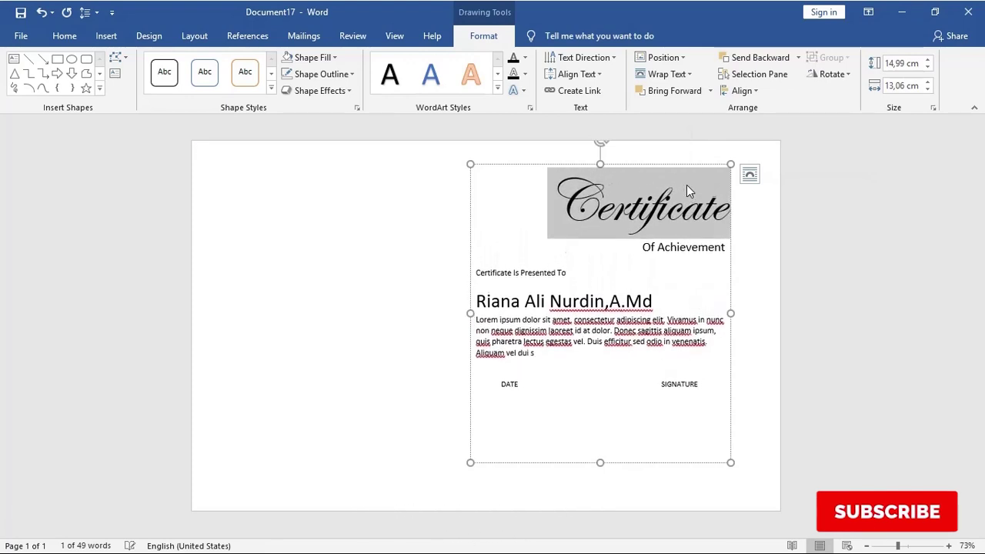
pyautogui.hotkey('ctrl', ']')
pyautogui.hotkey('ctrl', ']')
pyautogui.hotkey('ctrl', '[')
pyautogui.hotkey('ctrl', '[')
pyautogui.hotkey('ctrl', '[')
pyautogui.hotkey('ctrl', '[')
pyautogui.hotkey('ctrl', '[')
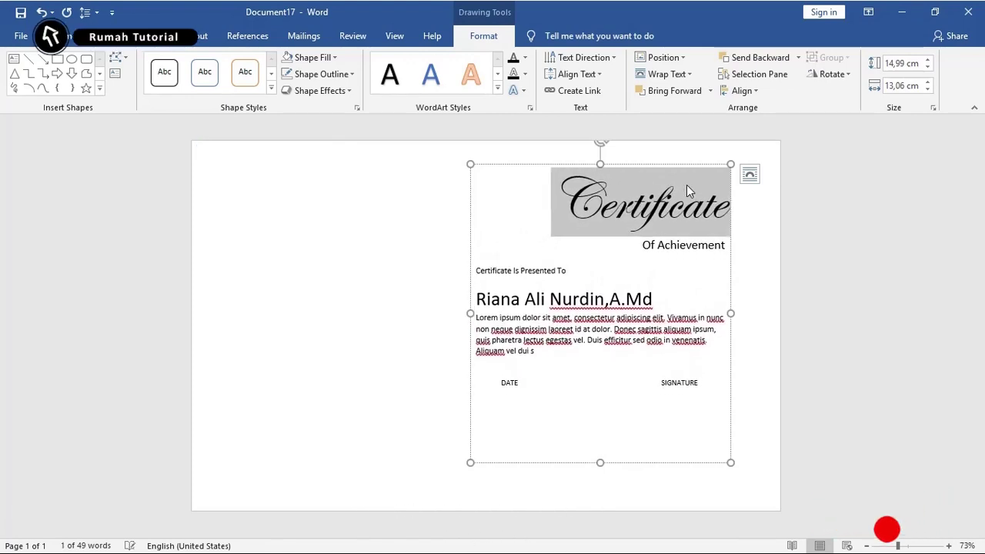
pyautogui.hotkey('ctrl', '[')
pyautogui.hotkey('ctrl', '[')
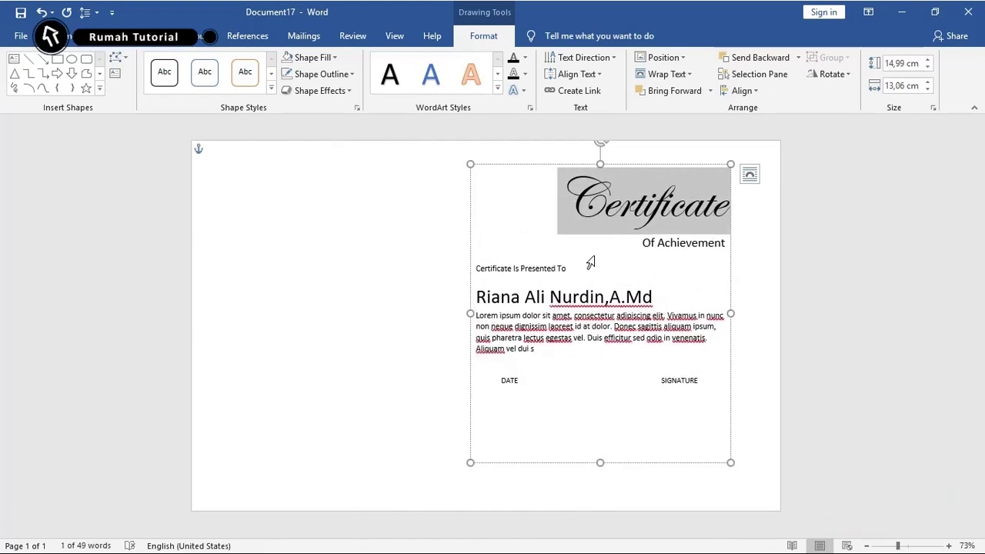
# Step: Centre the Certificate Is Presented To line
pyautogui.click(579, 267)
pyautogui.moveTo(473, 271); pyautogui.dragTo(472, 269)
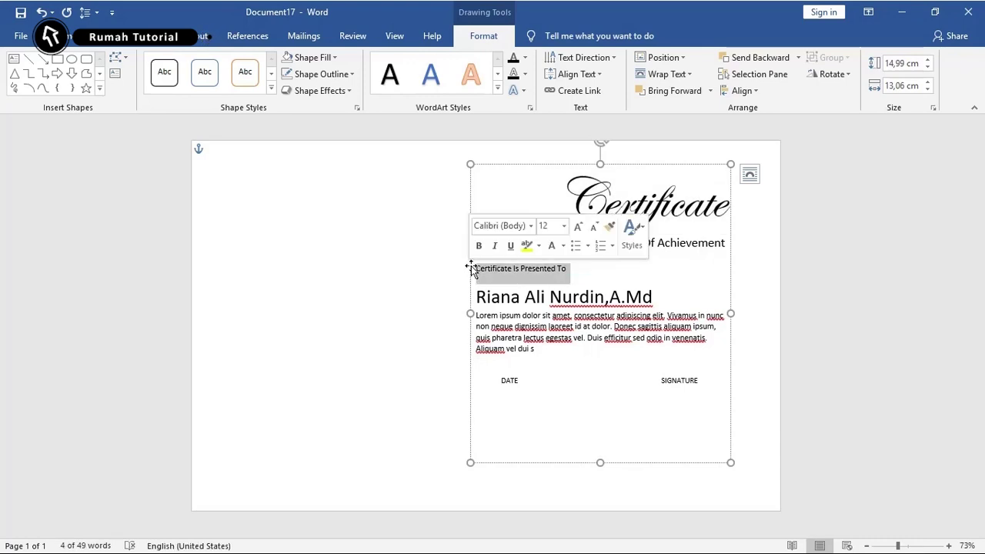
pyautogui.hotkey('ctrl', 'r')
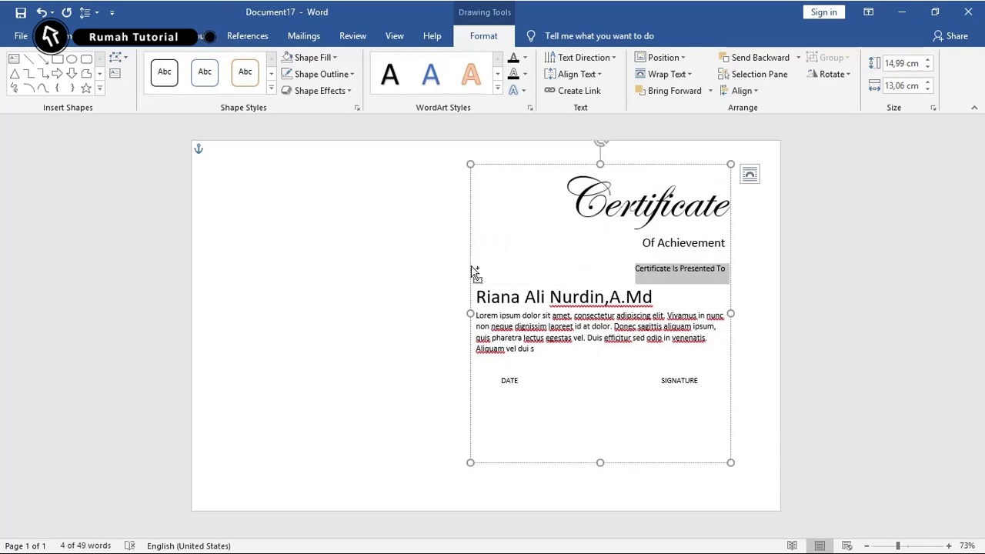
pyautogui.hotkey('ctrl', 'e')
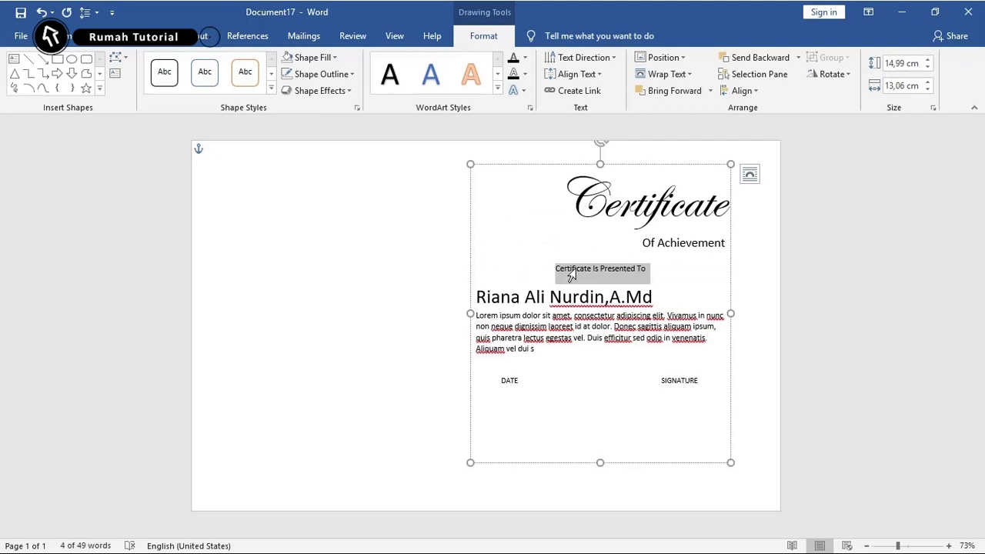
# Step: Centre the recipient's name line and the Lorem ipsum body paragraph
pyautogui.moveTo(654, 296); pyautogui.dragTo(465, 298)
pyautogui.hotkey('ctrl', 'z')
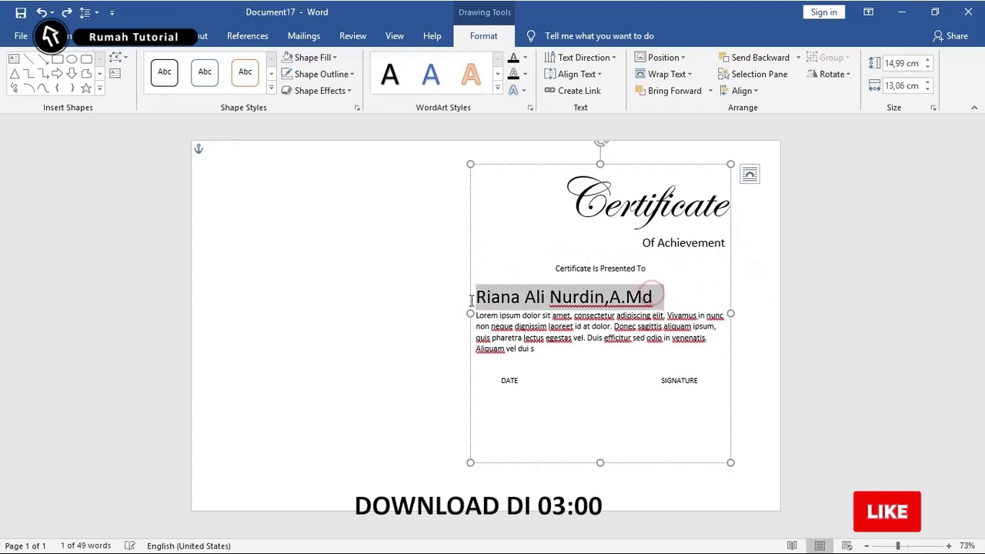
pyautogui.hotkey('ctrl', 'e')
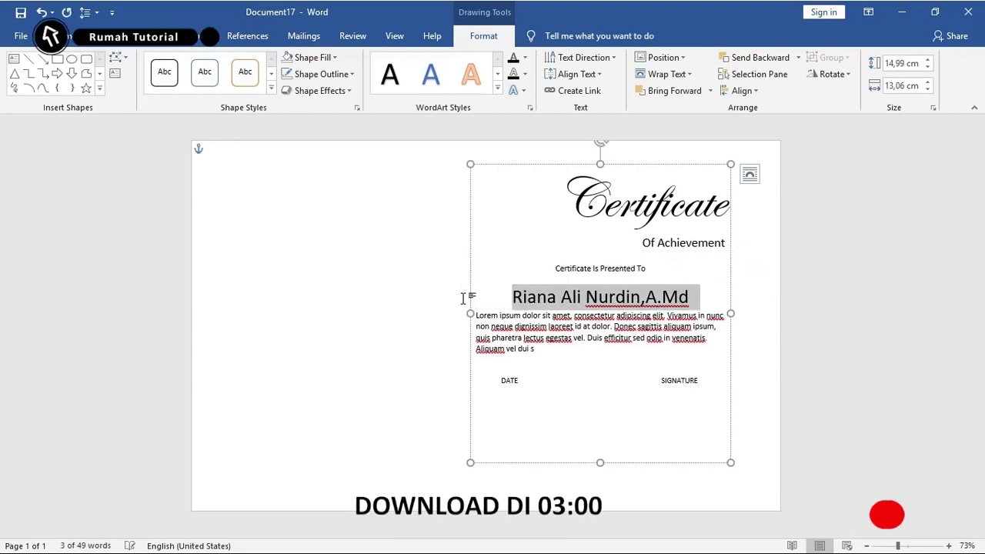
pyautogui.moveTo(476, 315); pyautogui.dragTo(552, 354)
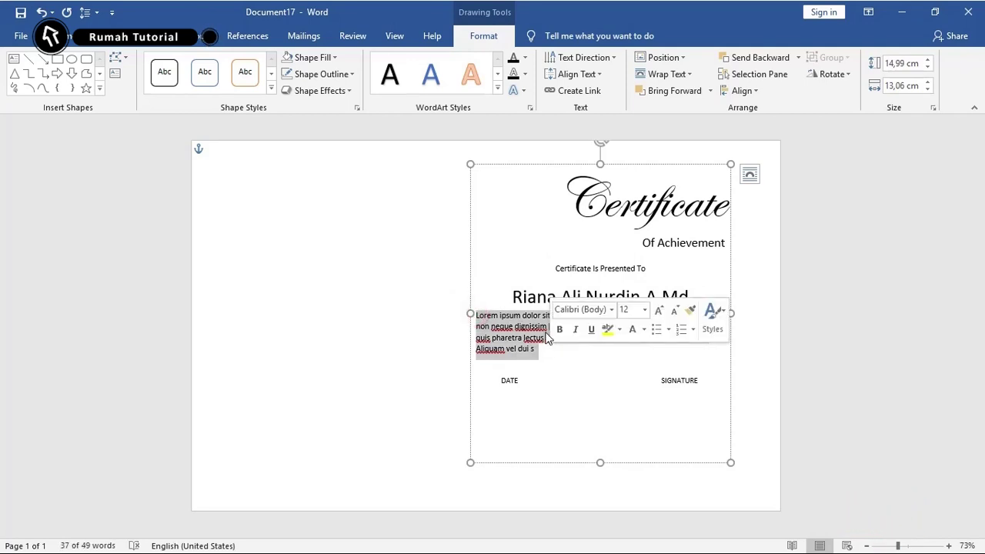
pyautogui.hotkey('ctrl', 'e')
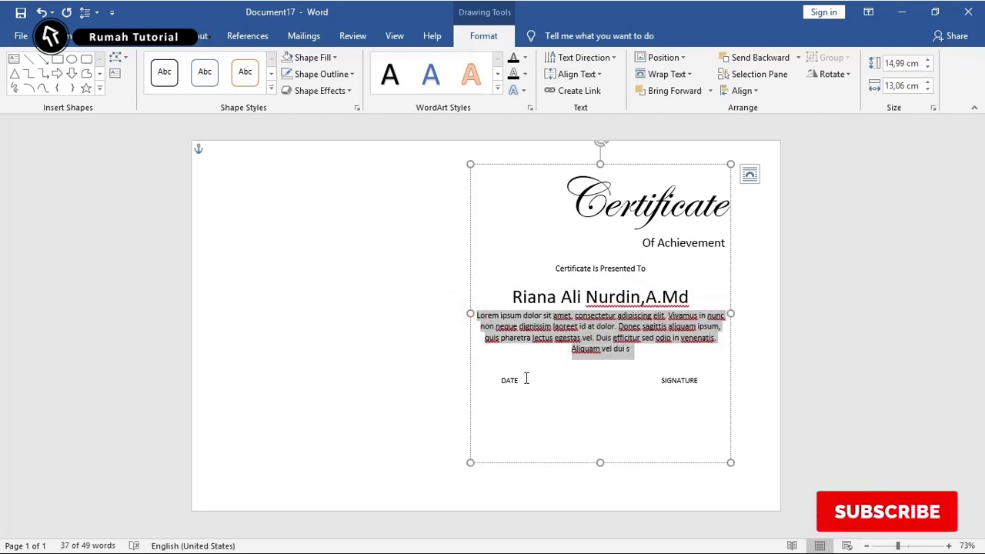
# Step: Colour the word Certificate with the maroon swatch from Recent Colors
pyautogui.click(526, 378)
pyautogui.doubleClick(691, 217)
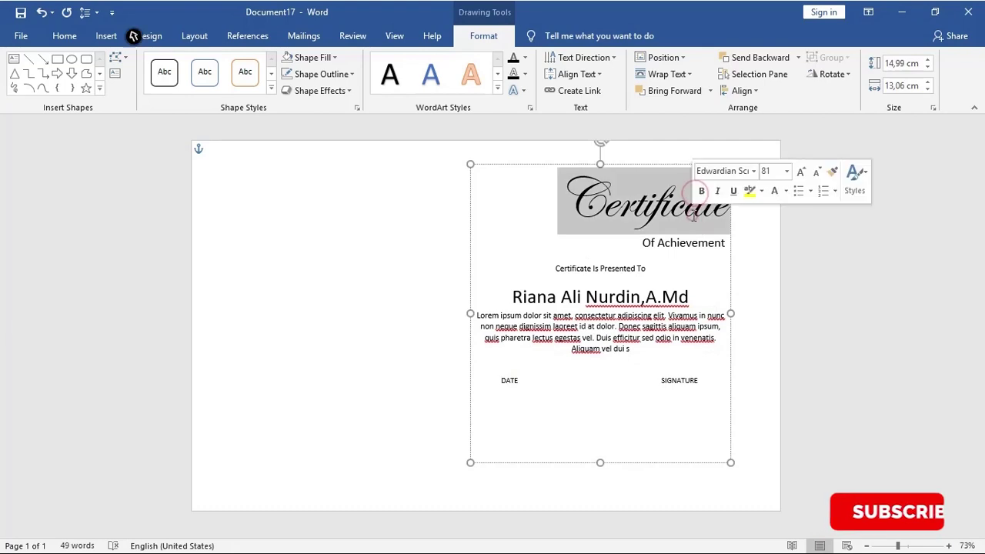
pyautogui.click(785, 191)
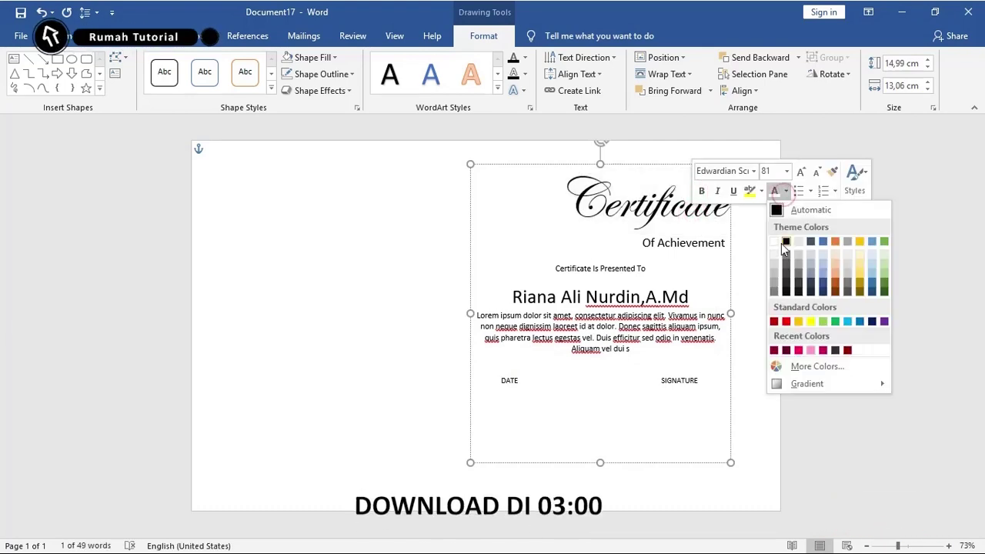
pyautogui.click(774, 351)
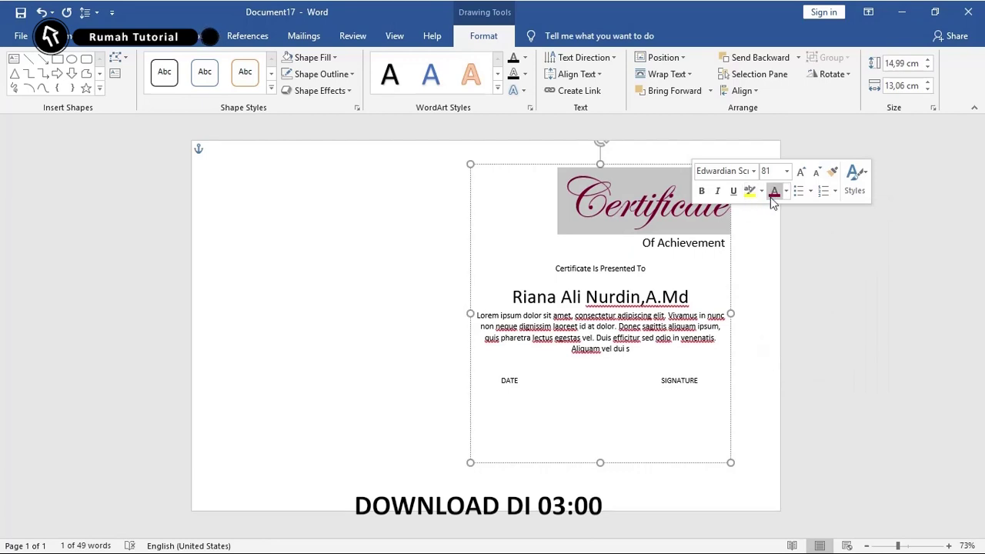
pyautogui.click(786, 191)
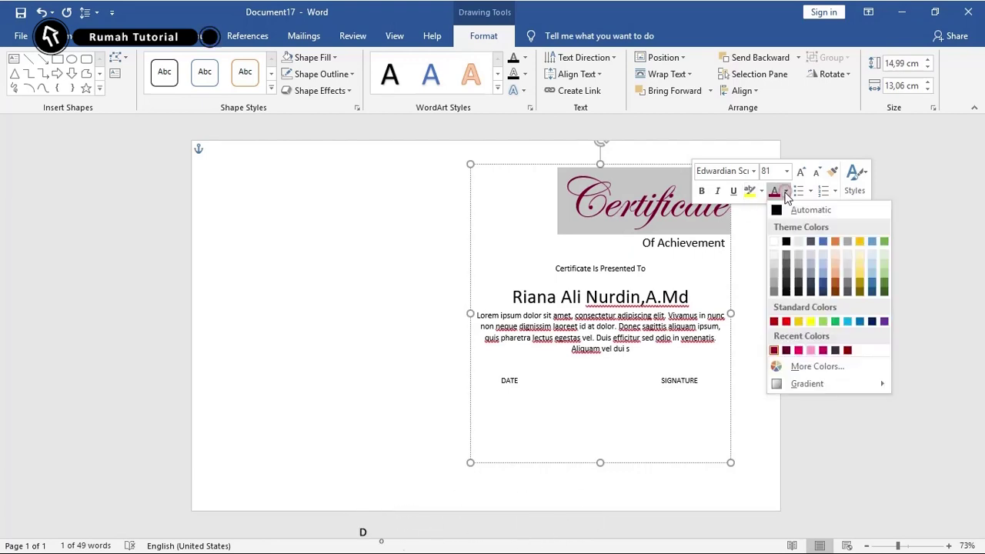
pyautogui.click(774, 351)
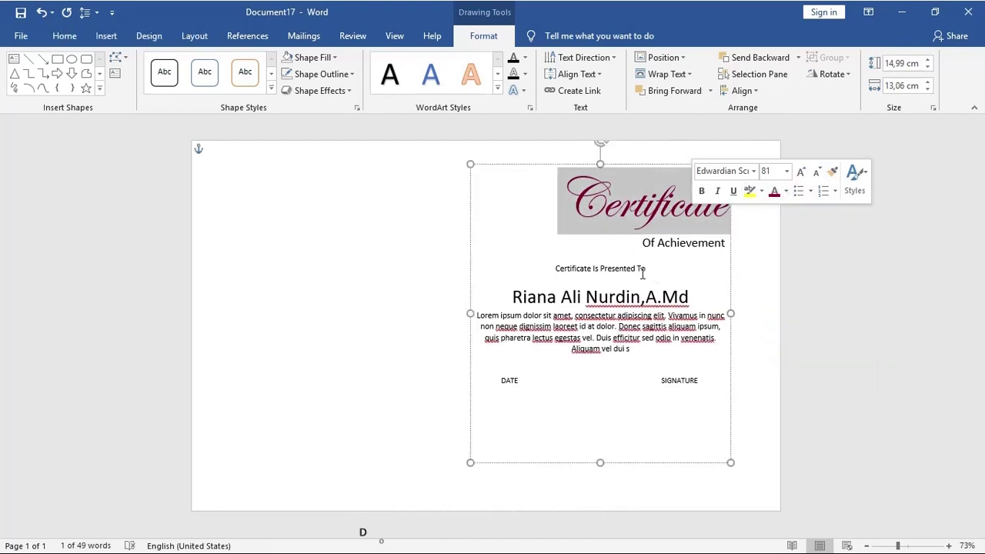
# Step: Draw a maroon rectangle over the presented-to line and send it to back
pyautogui.click(57, 60)
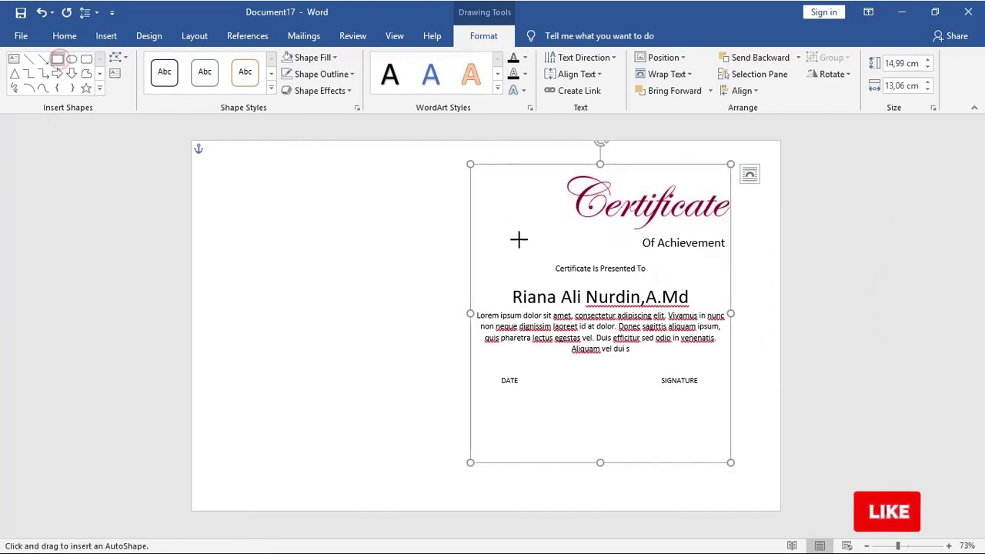
pyautogui.moveTo(550, 259); pyautogui.dragTo(658, 278)
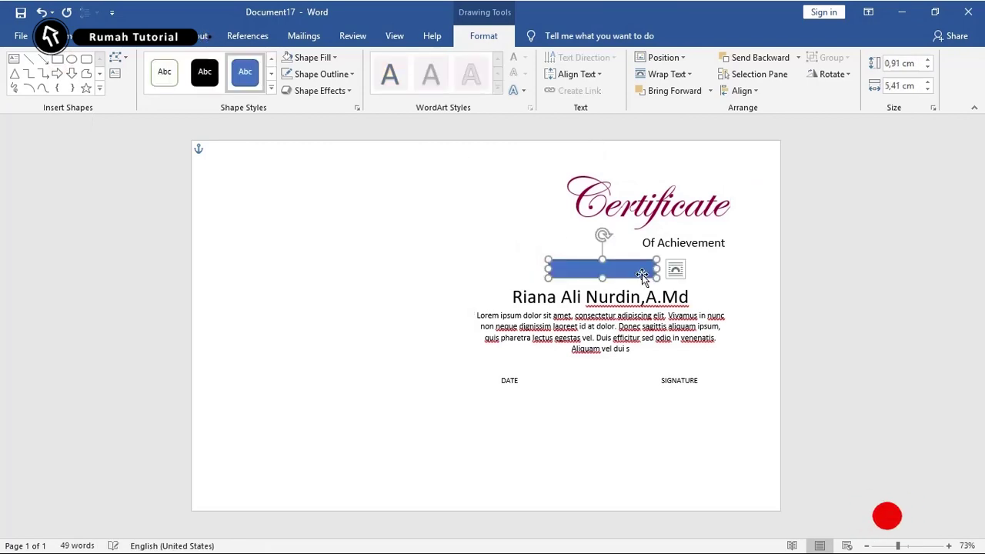
pyautogui.click(316, 55)
pyautogui.click(289, 199)
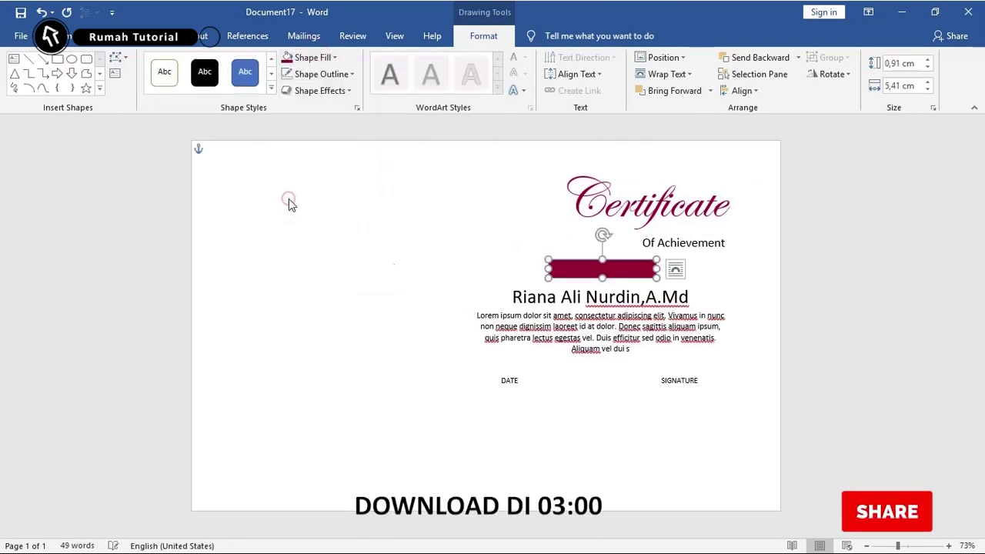
pyautogui.rightClick(621, 265)
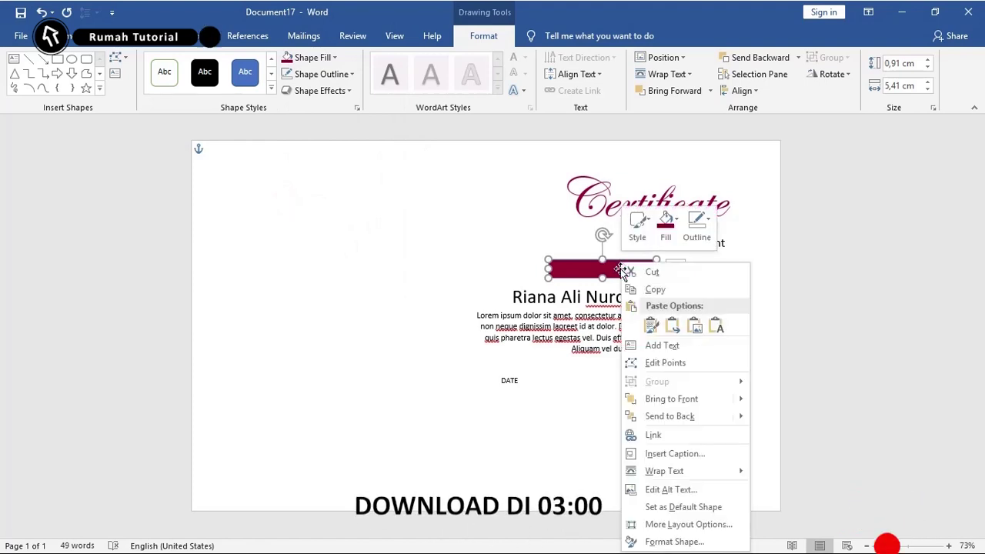
pyautogui.click(638, 413)
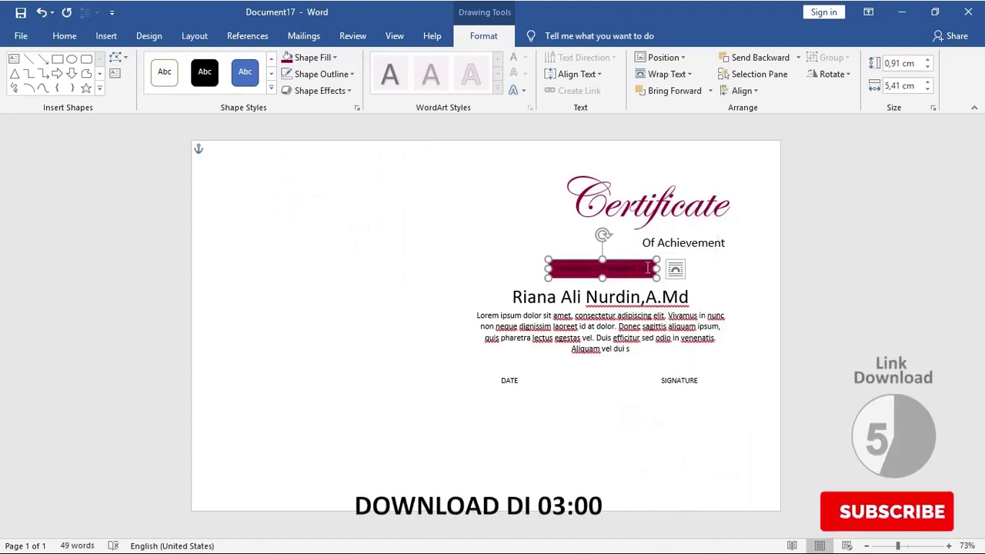
# Step: Make the Certificate Is Presented To text white
pyautogui.click(560, 268)
pyautogui.moveTo(560, 268); pyautogui.dragTo(654, 269)
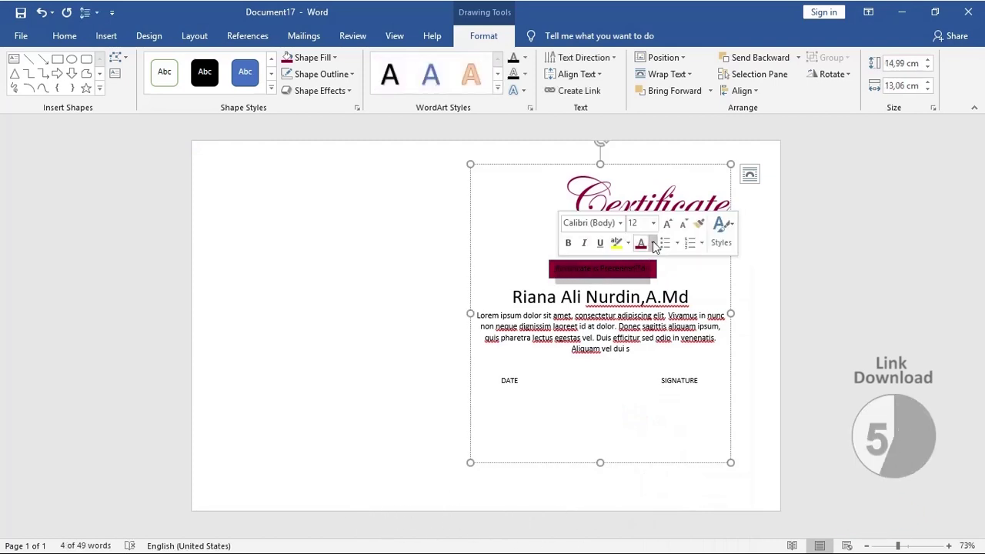
pyautogui.click(652, 242)
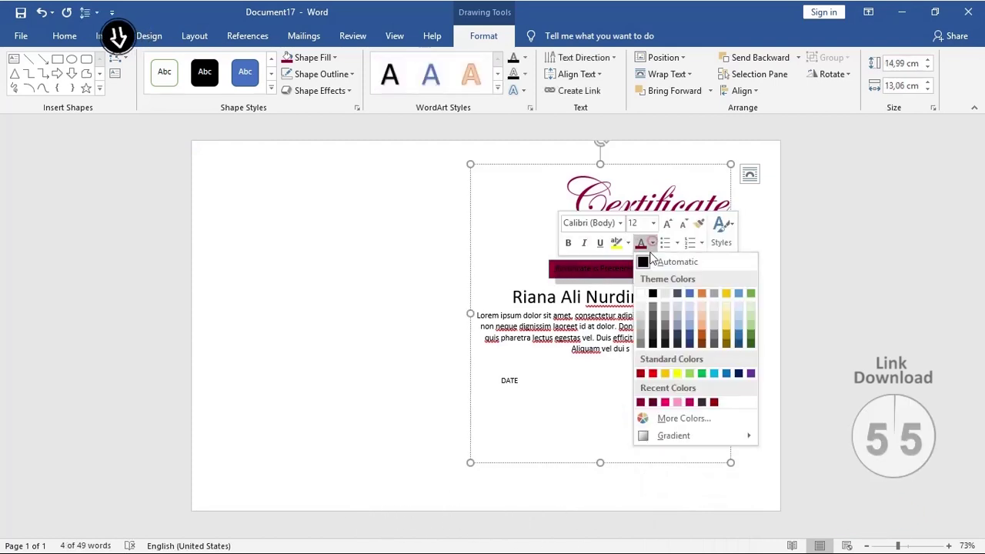
pyautogui.click(641, 296)
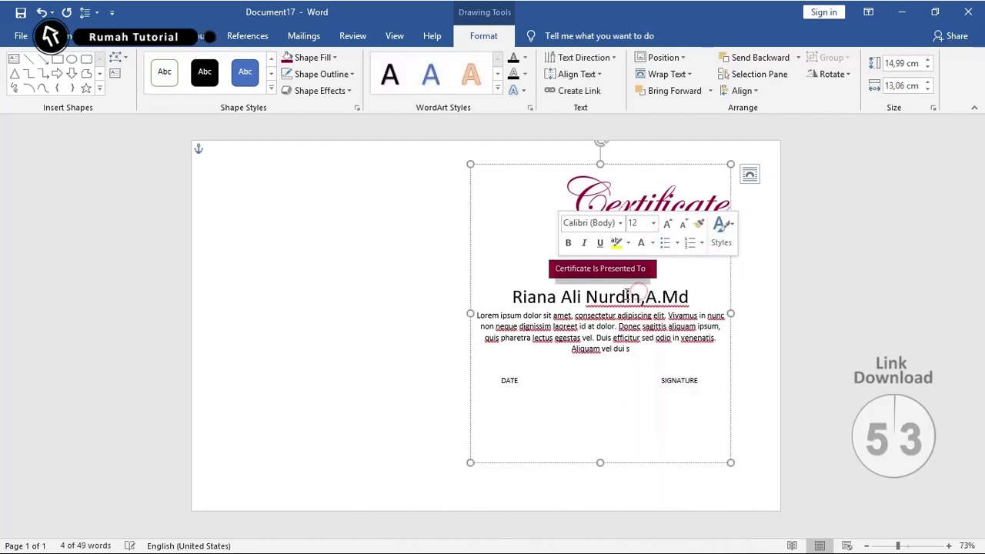
# Step: Draw and position a short straight line under the DATE label
pyautogui.click(29, 60)
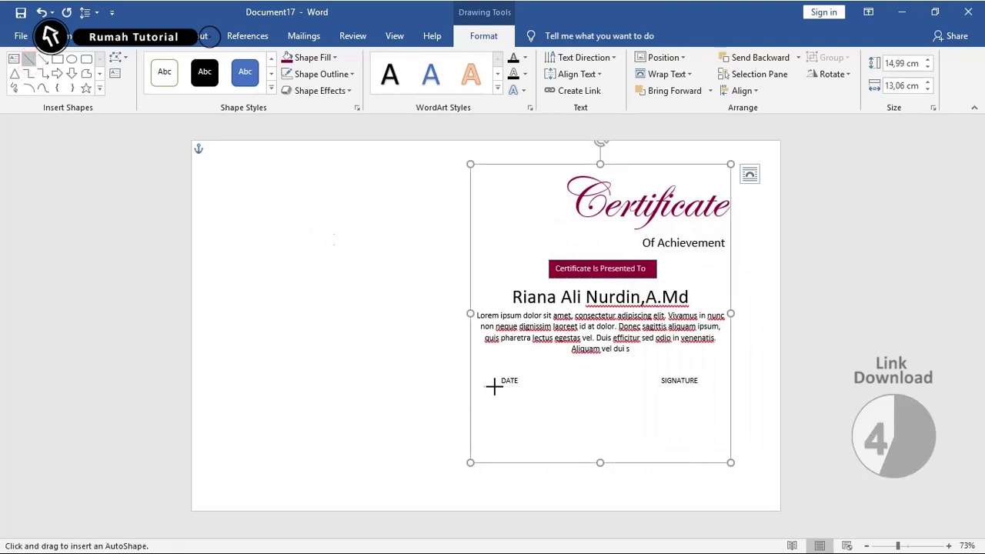
pyautogui.moveTo(490, 385); pyautogui.dragTo(532, 391)
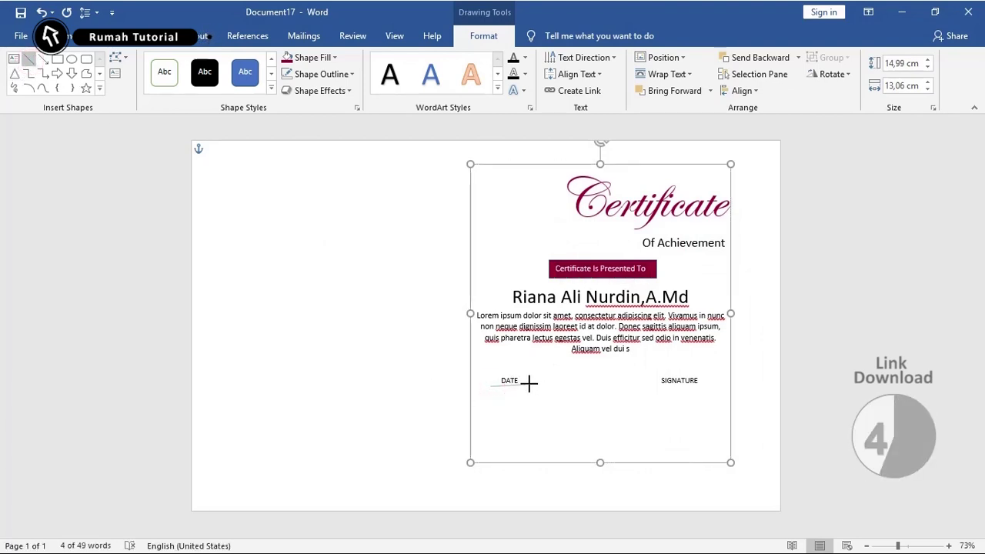
pyautogui.moveTo(529, 381); pyautogui.dragTo(530, 386)
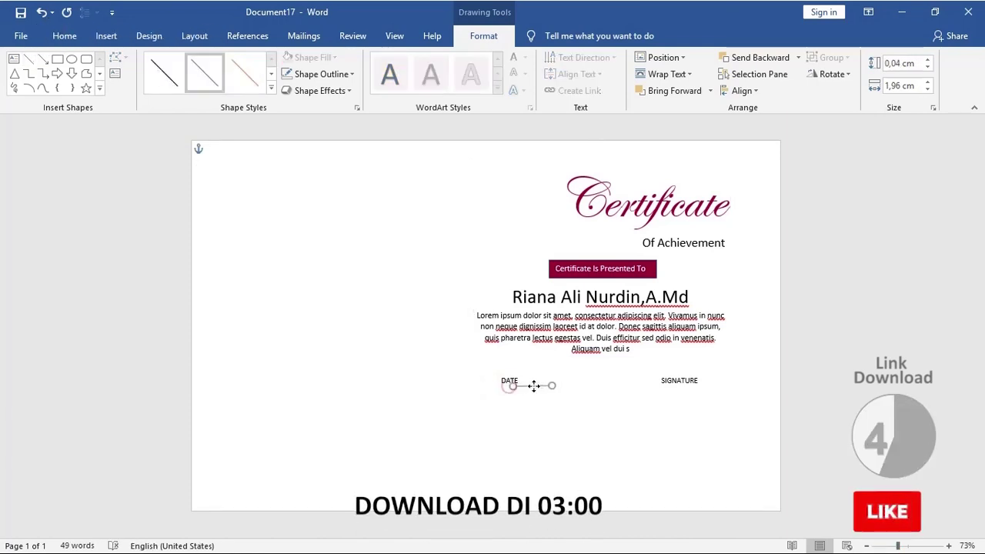
pyautogui.moveTo(549, 388); pyautogui.dragTo(506, 391)
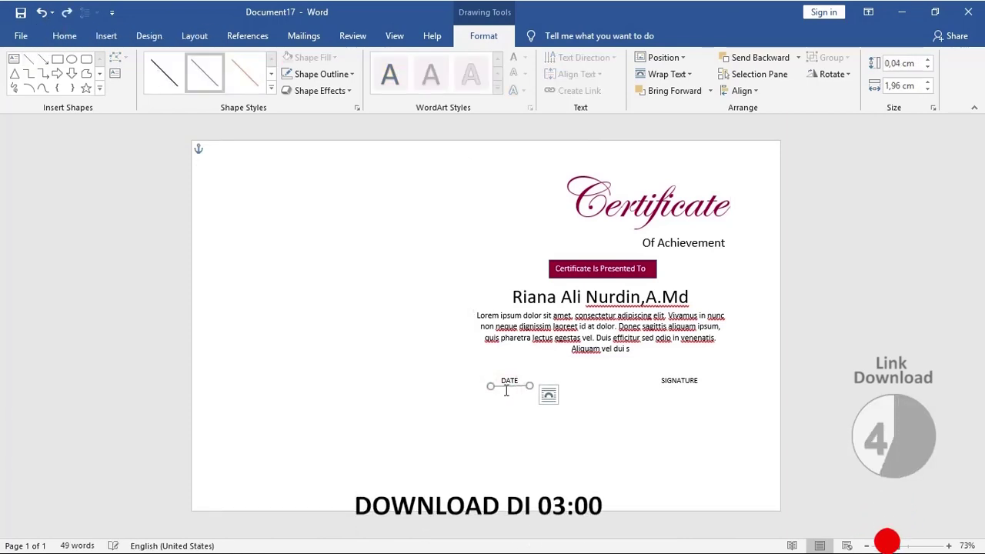
pyautogui.hotkey('ctrl', 'a')
pyautogui.hotkey('ctrl', 'c')
pyautogui.hotkey('ctrl', 'v')
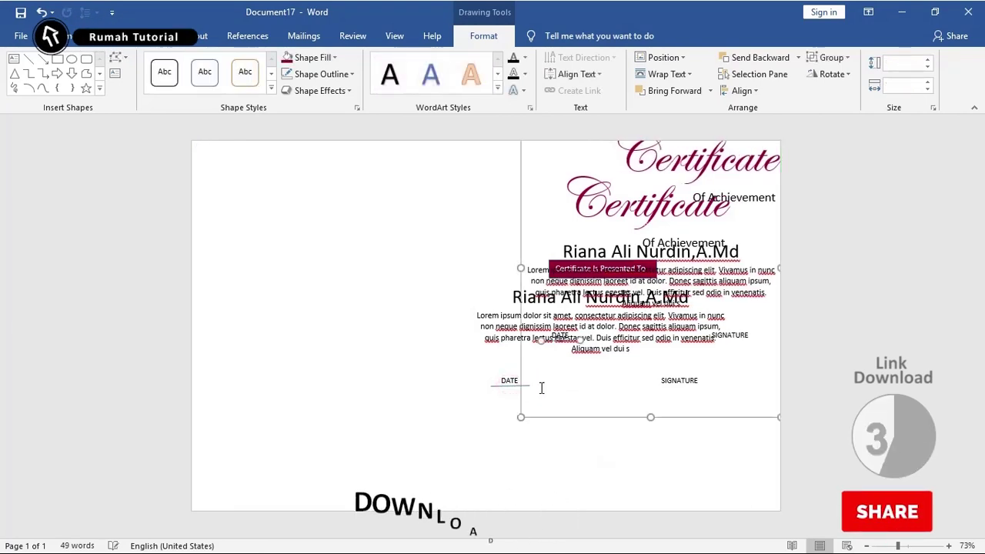
pyautogui.hotkey('ctrl', 'z')
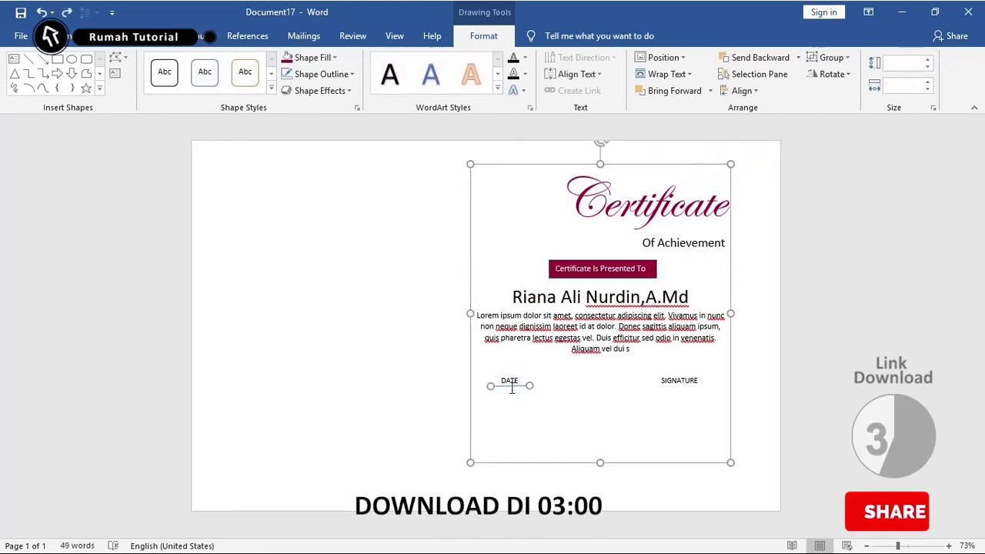
pyautogui.click(516, 388)
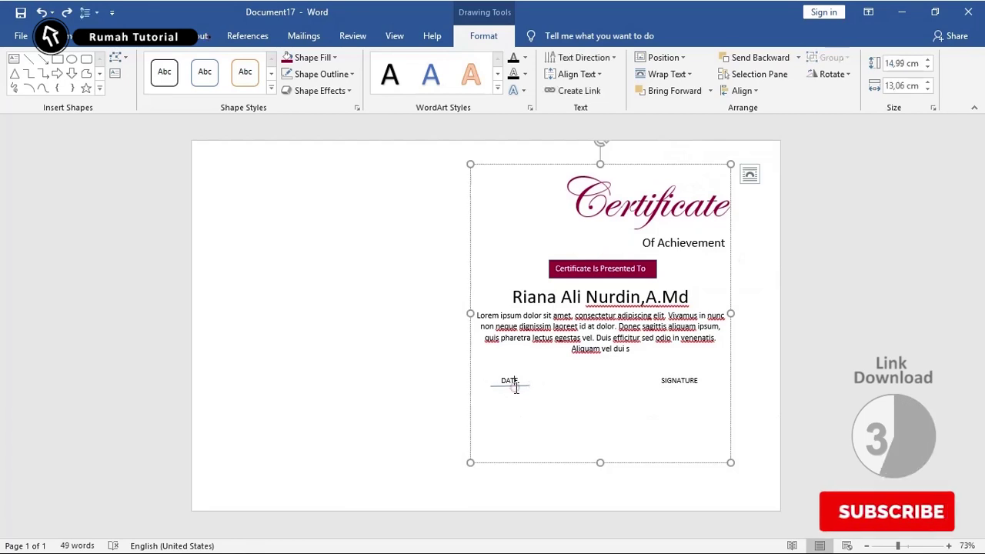
pyautogui.click(521, 389)
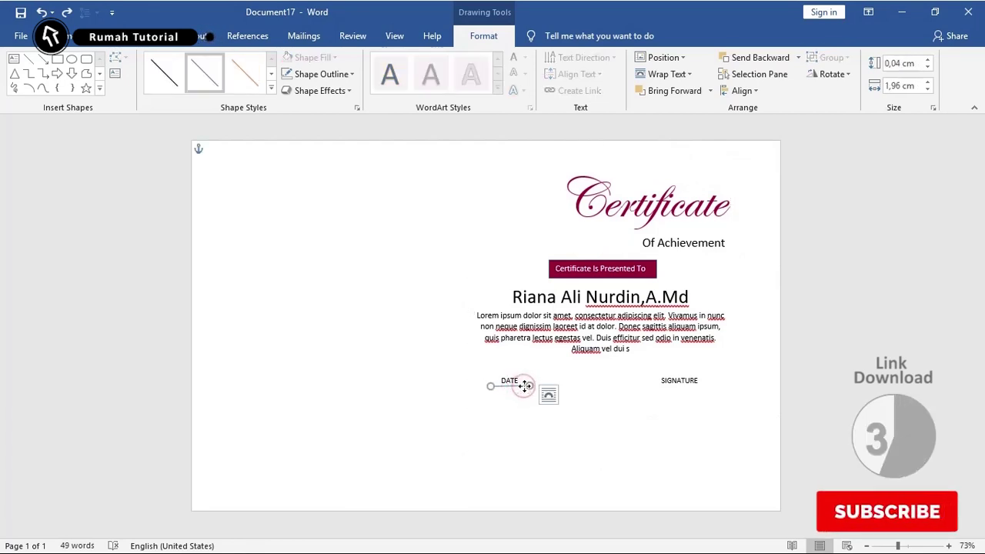
pyautogui.moveTo(526, 386)
pyautogui.mouseDown()
pyautogui.moveTo(651, 392)
pyautogui.moveTo(527, 394)
pyautogui.mouseUp()
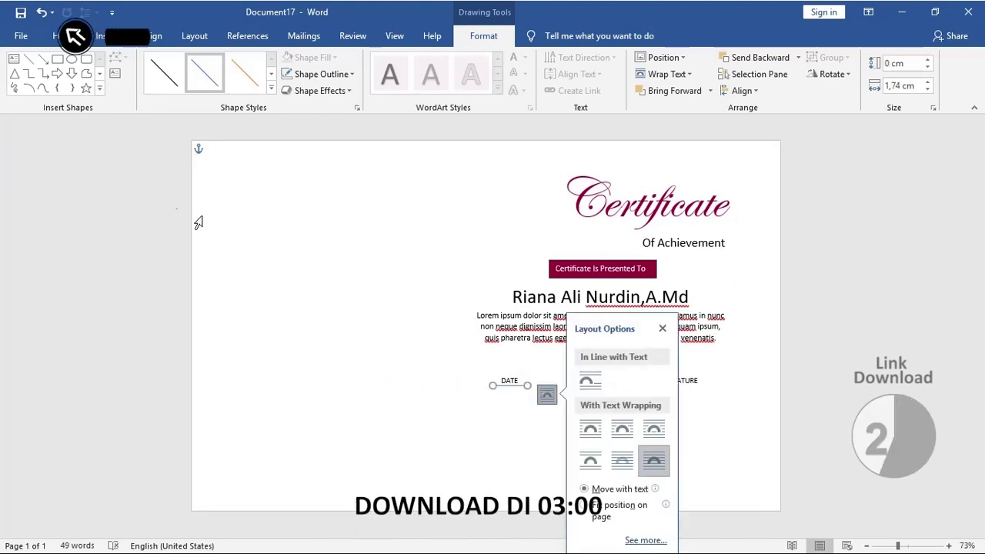
# Step: Draw a matching straight line beneath the SIGNATURE label
pyautogui.click(28, 60)
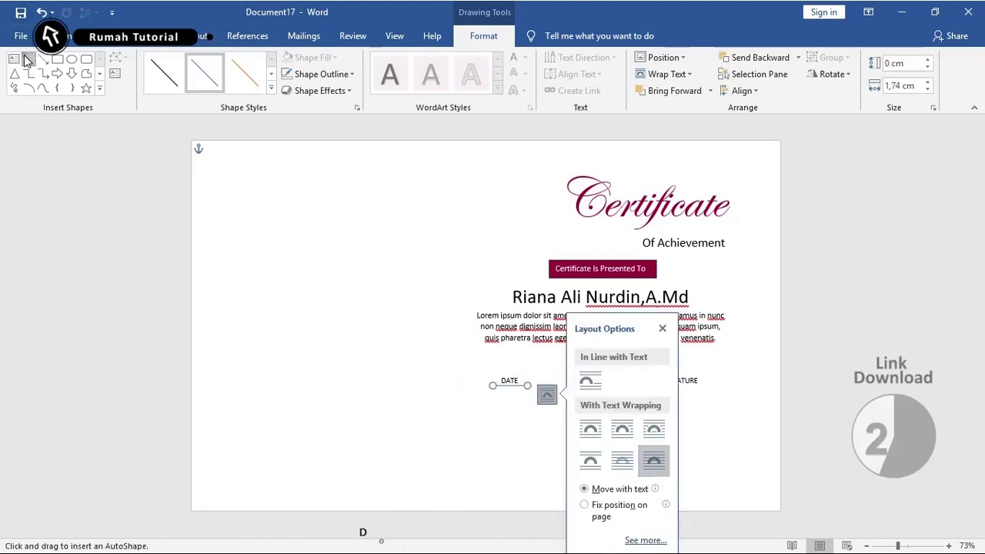
pyautogui.click(660, 328)
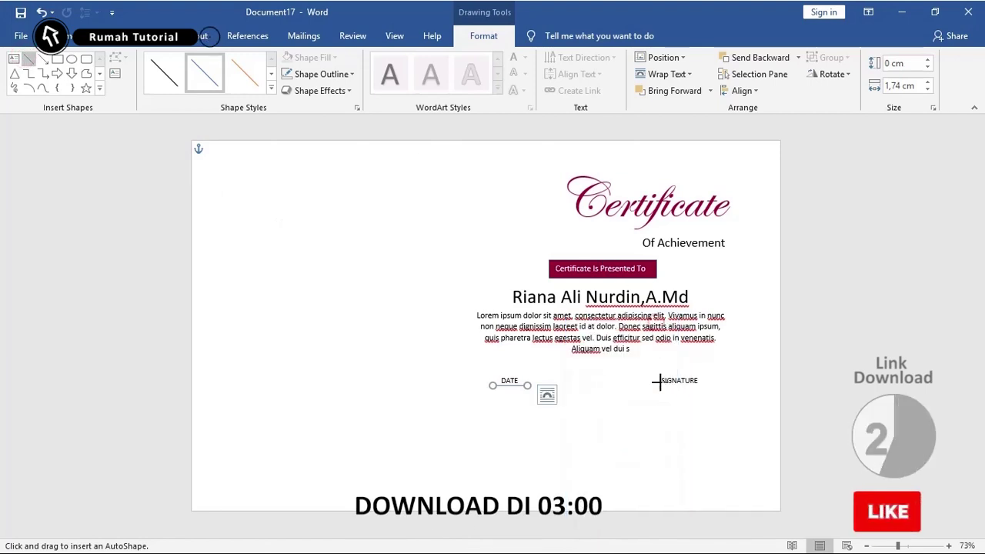
pyautogui.moveTo(651, 386); pyautogui.dragTo(700, 386)
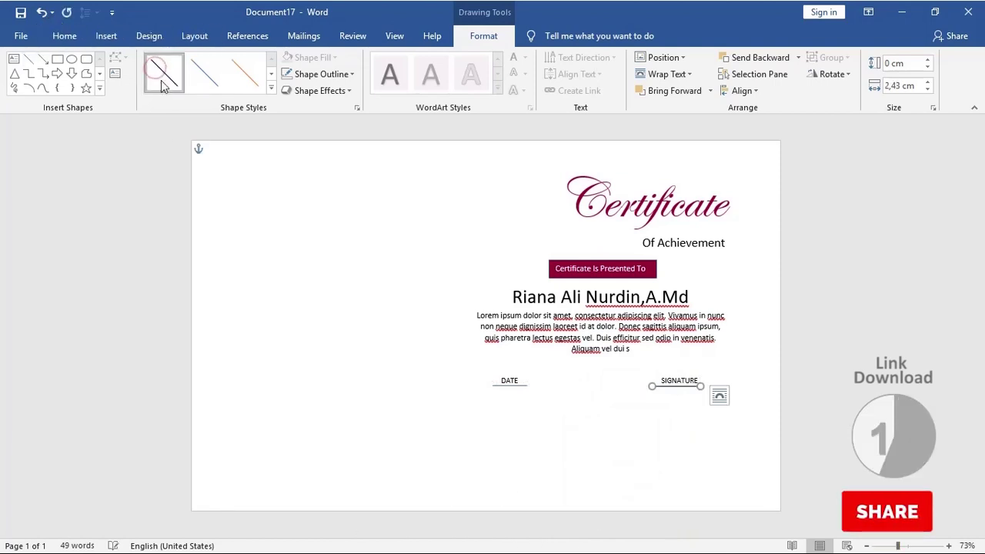
pyautogui.click(288, 177)
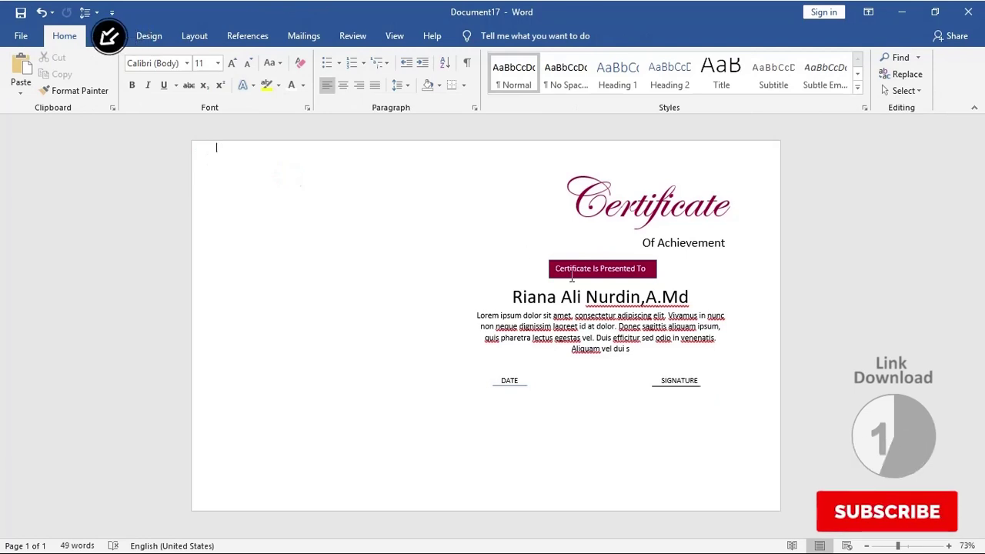
# Step: Pick Rectangle 2 in the Selection Pane and set its Shape Outline to No Outline
pyautogui.click(571, 276)
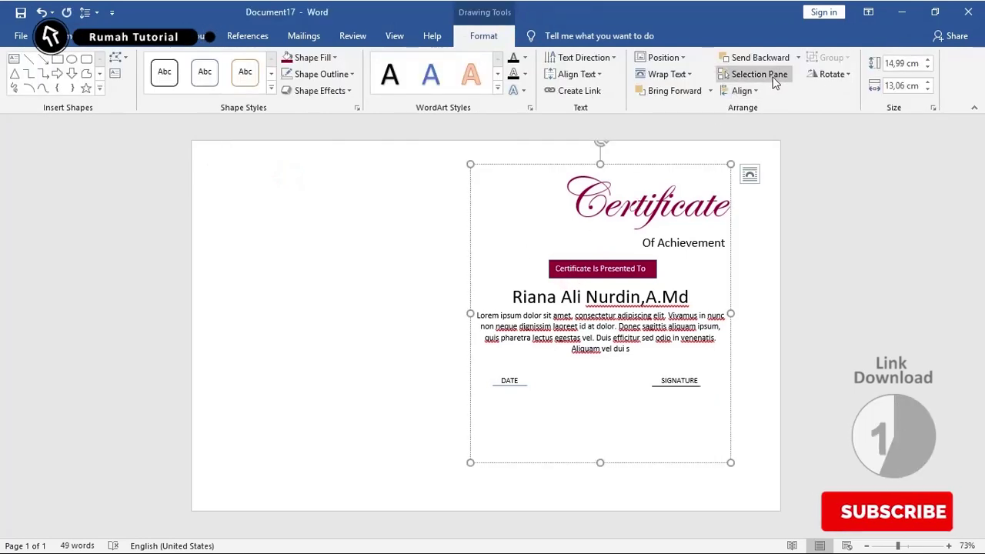
pyautogui.click(773, 77)
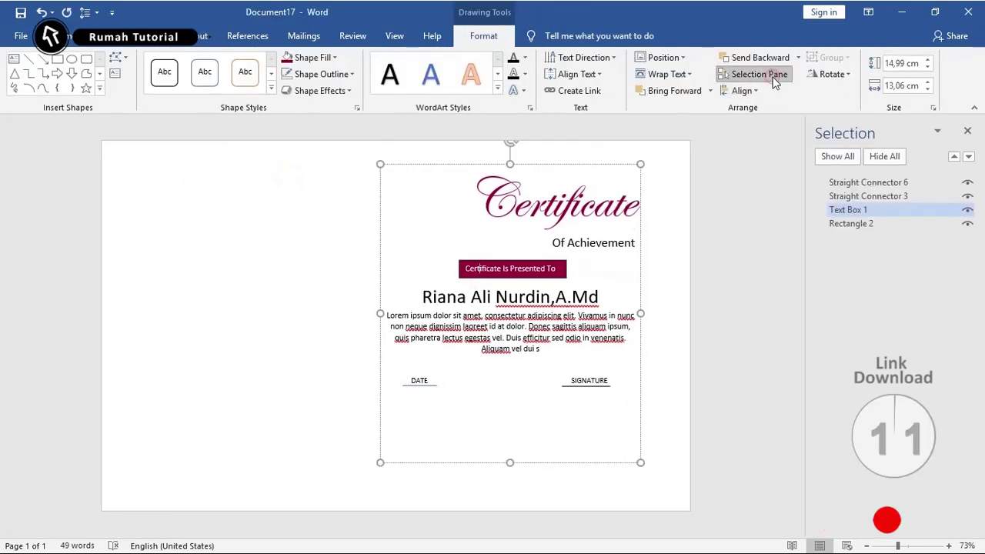
pyautogui.click(851, 223)
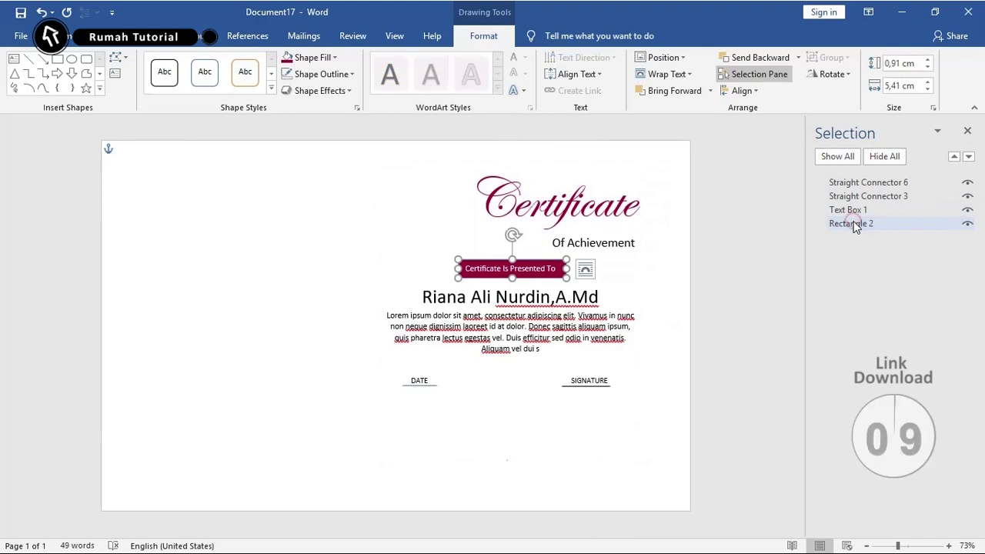
pyautogui.click(316, 73)
pyautogui.click(338, 231)
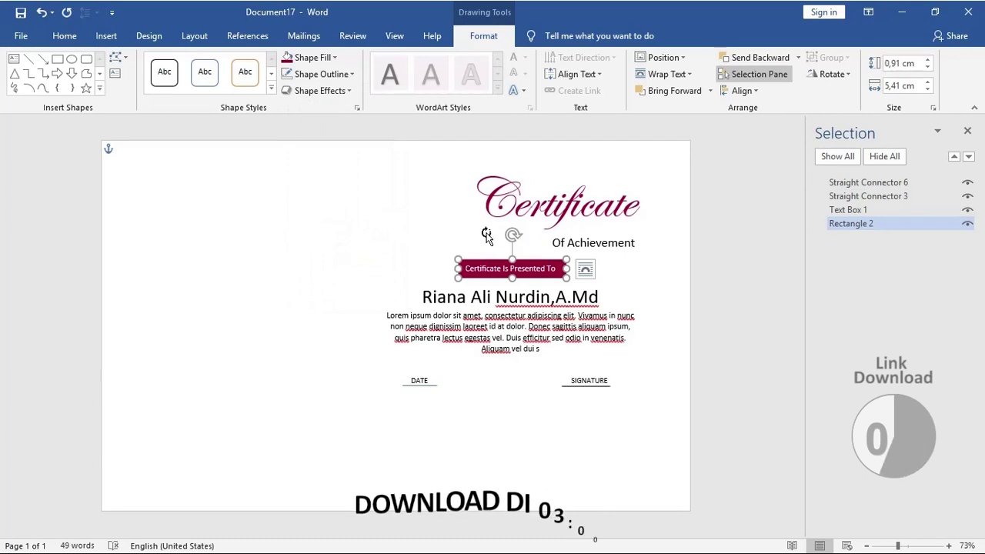
pyautogui.click(471, 212)
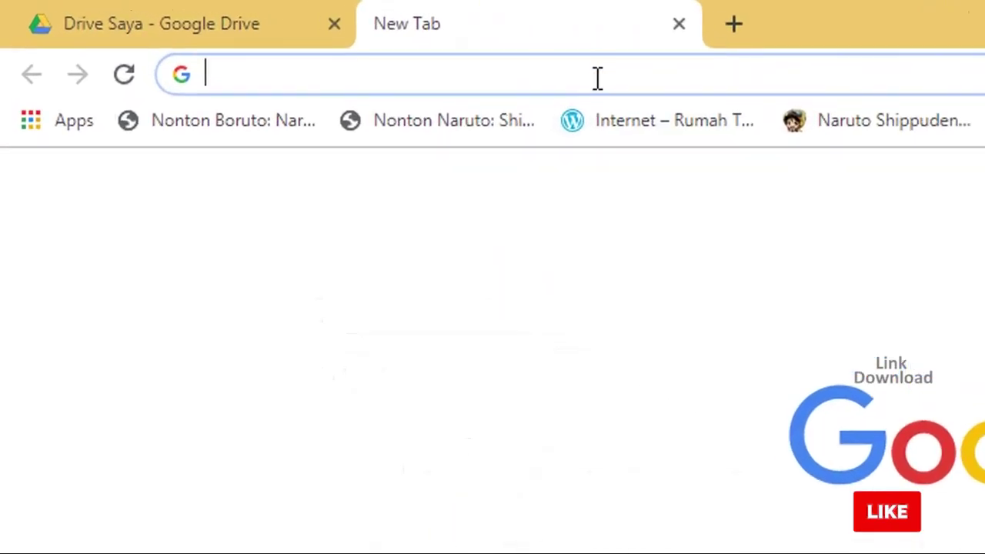
pyautogui.write('http://gg.gg/sertifikat389')
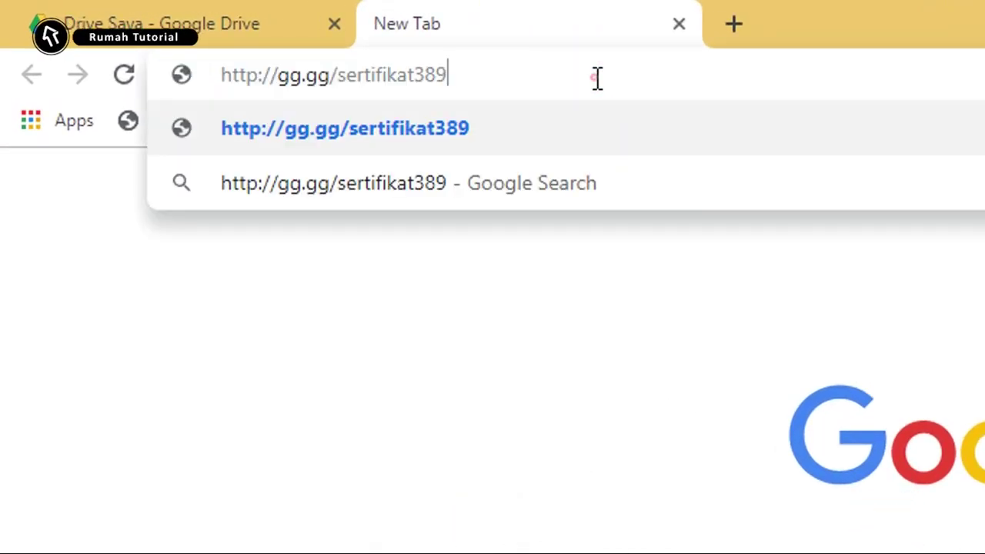
pyautogui.click(597, 77)
pyautogui.click(451, 77)
pyautogui.click(481, 77)
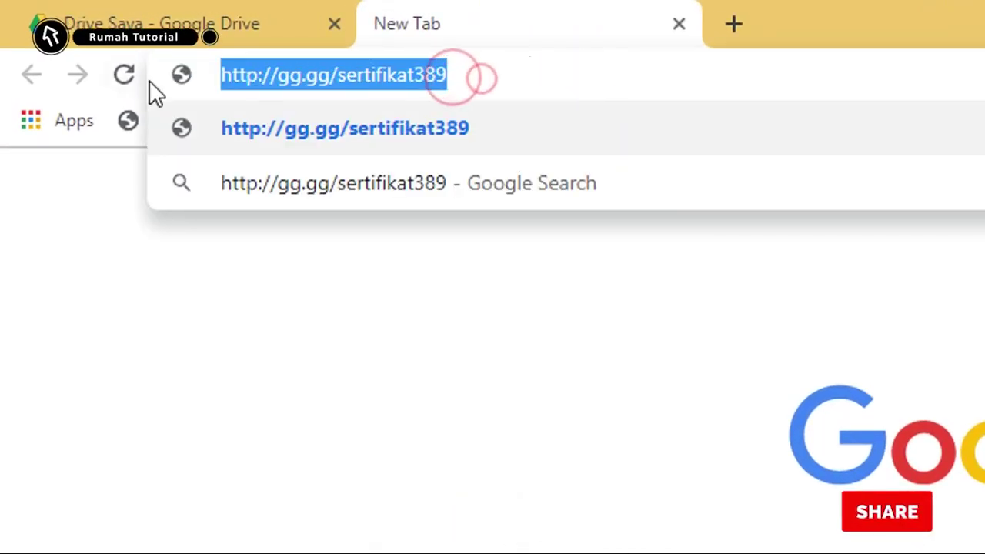
pyautogui.press('Return')
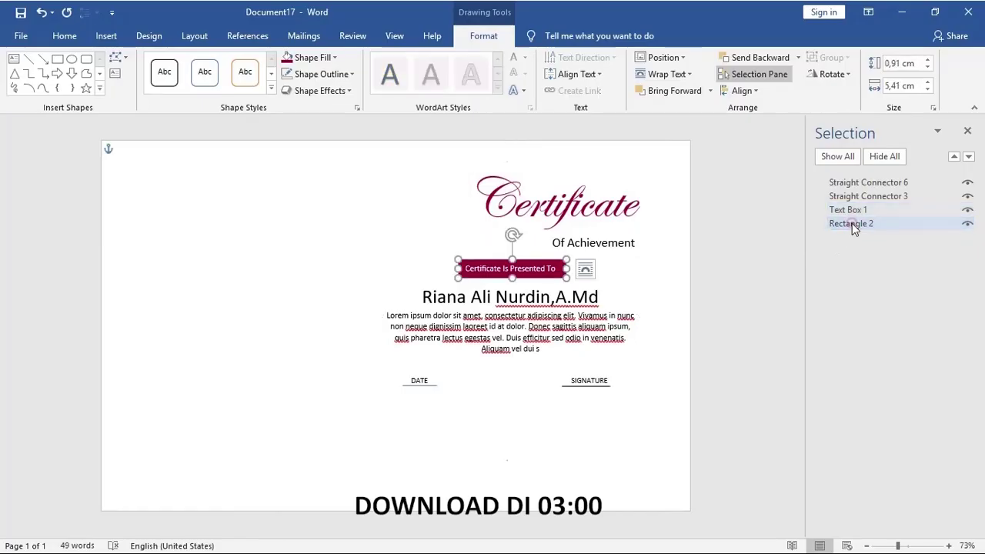
# Step: Group the certificate text box with the red label, then add both signature lines to that group
pyautogui.keyDown('ctrl'); pyautogui.click(861, 210); pyautogui.keyUp('ctrl')
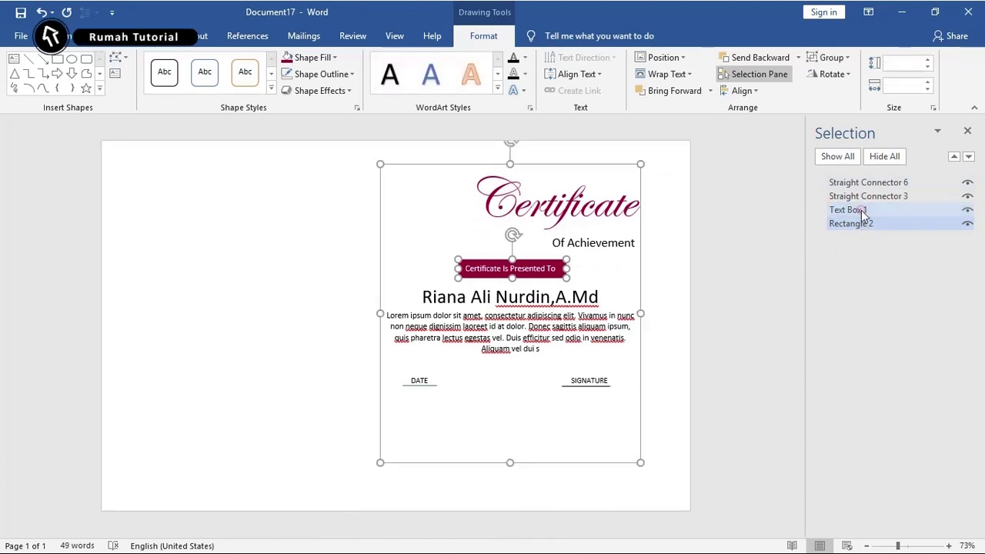
pyautogui.click(826, 63)
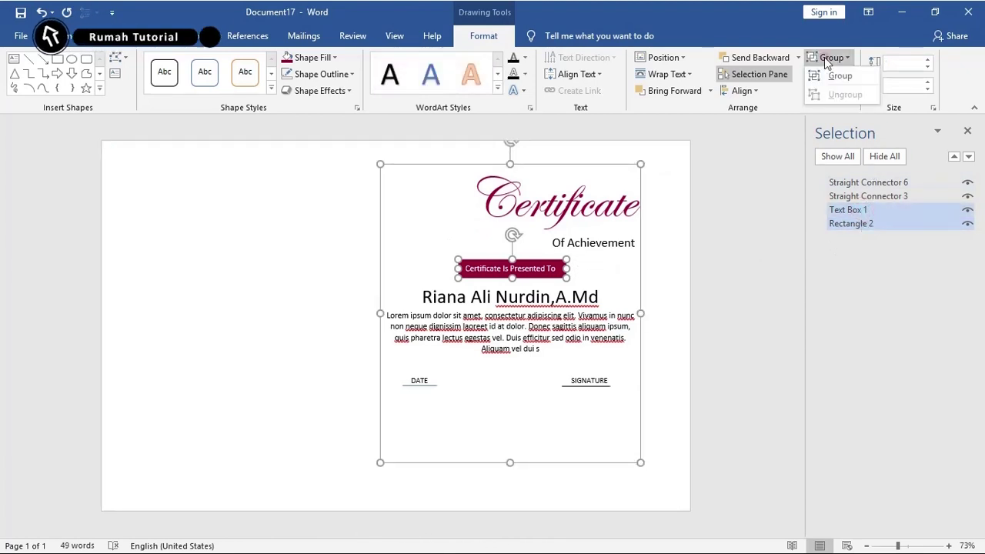
pyautogui.click(835, 75)
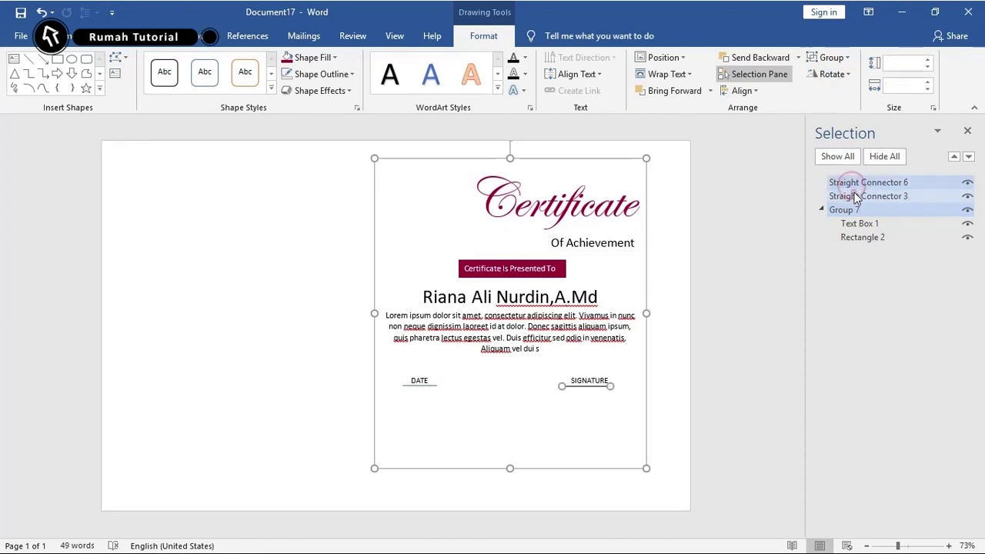
pyautogui.click(837, 65)
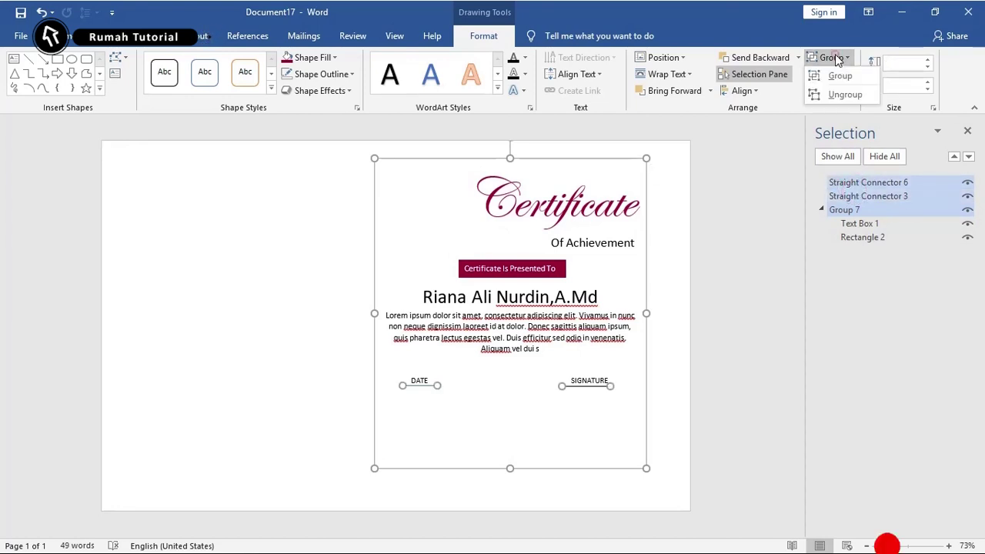
pyautogui.click(837, 76)
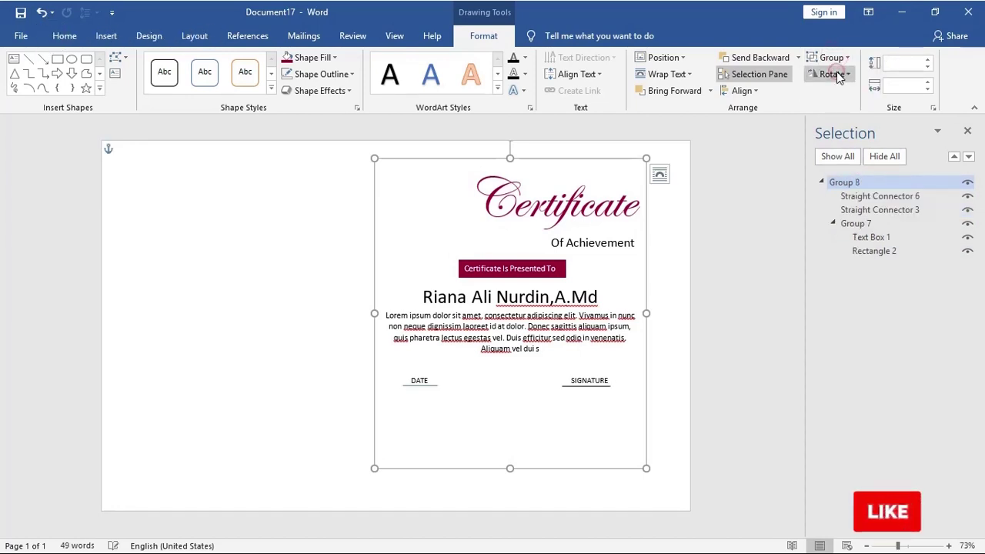
pyautogui.click(223, 236)
pyautogui.click(19, 37)
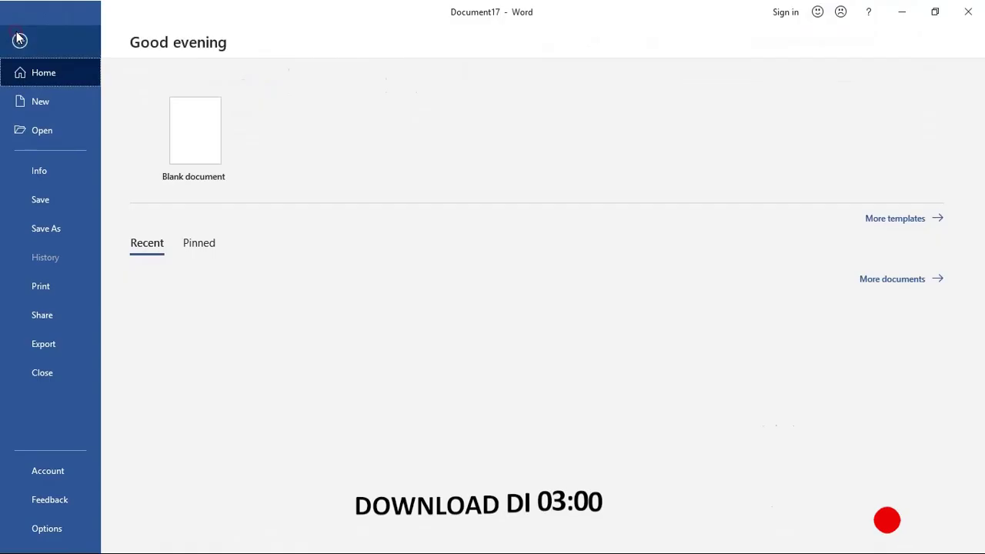
pyautogui.click(18, 42)
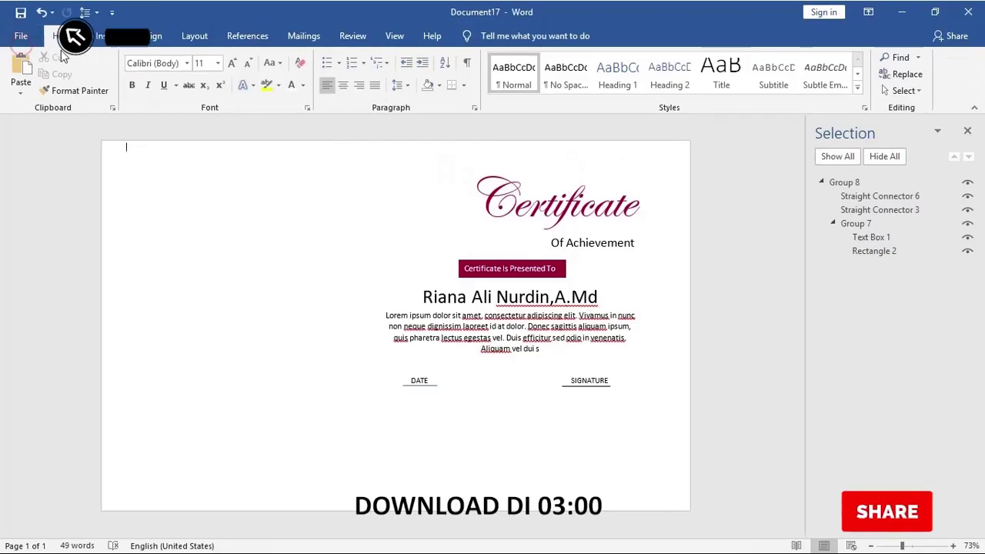
# Step: Draw a rectangle stretching from the page's top-left corner to its bottom-right corner
pyautogui.click(105, 35)
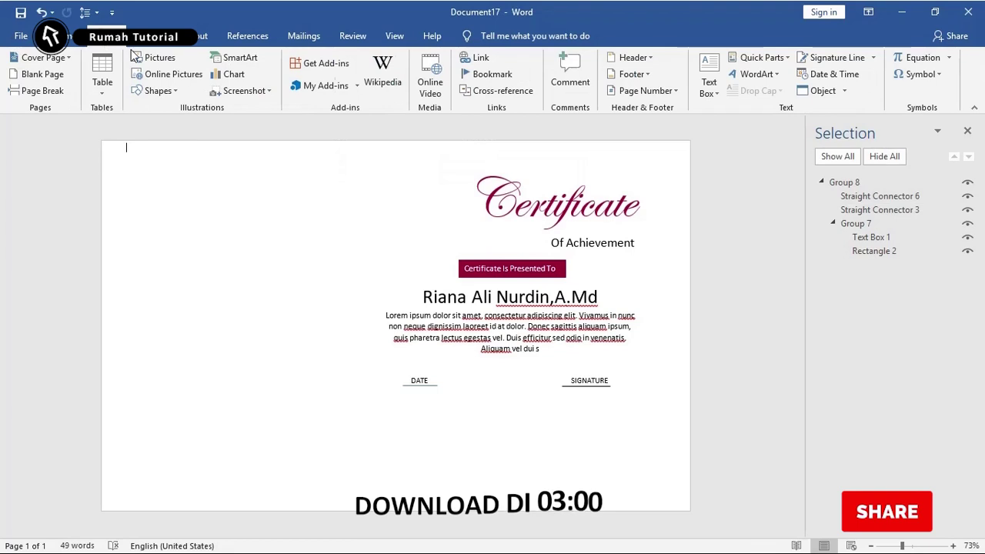
pyautogui.click(137, 91)
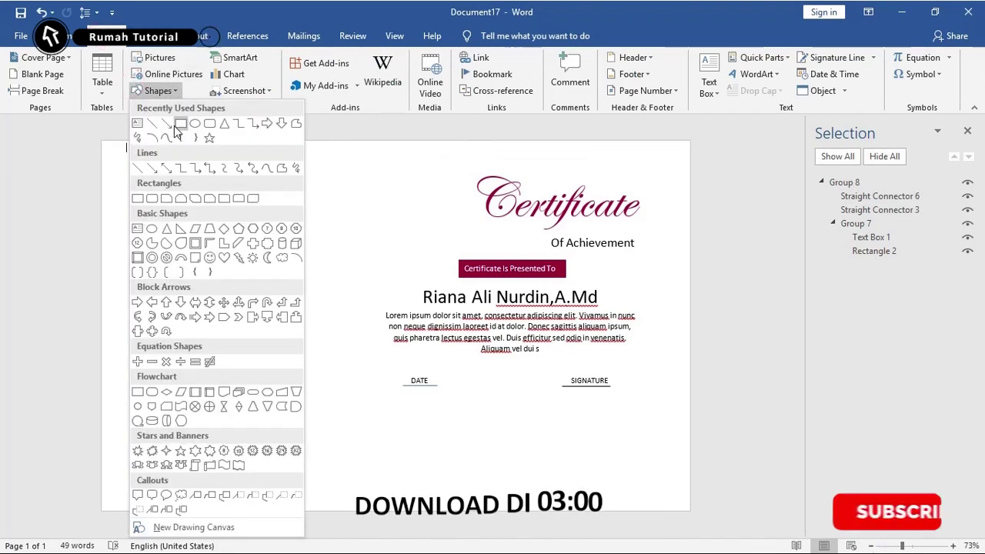
pyautogui.click(171, 126)
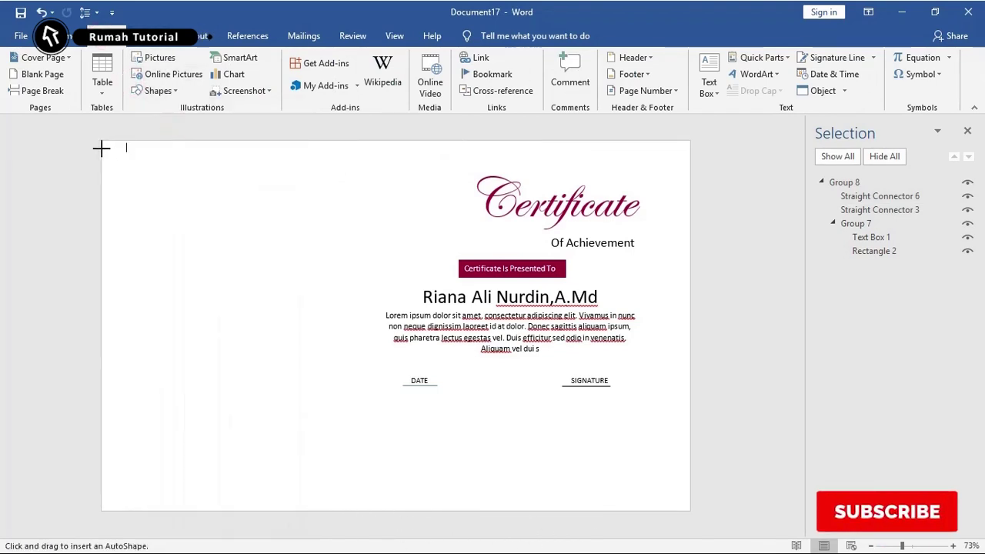
pyautogui.moveTo(104, 145); pyautogui.dragTo(626, 462)
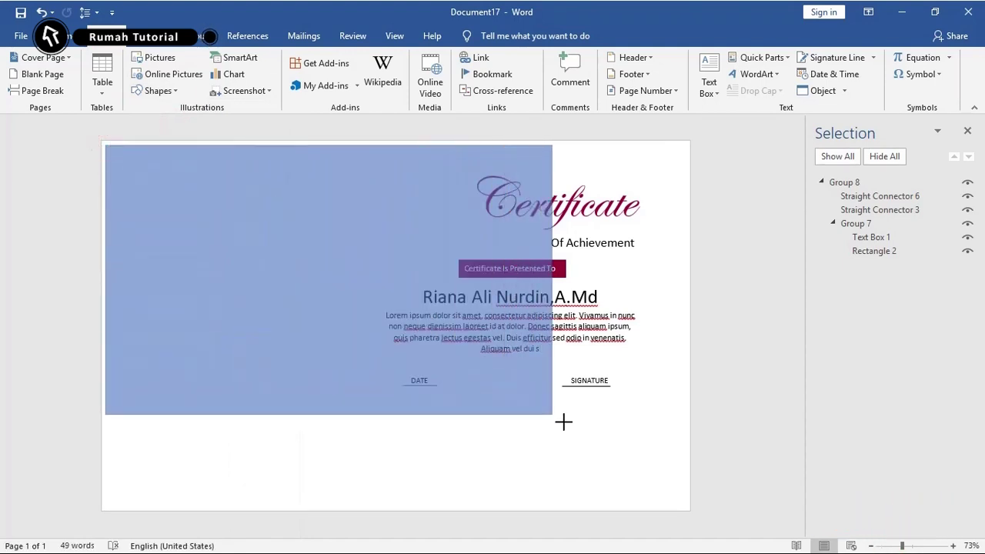
pyautogui.moveTo(626, 462); pyautogui.dragTo(681, 499)
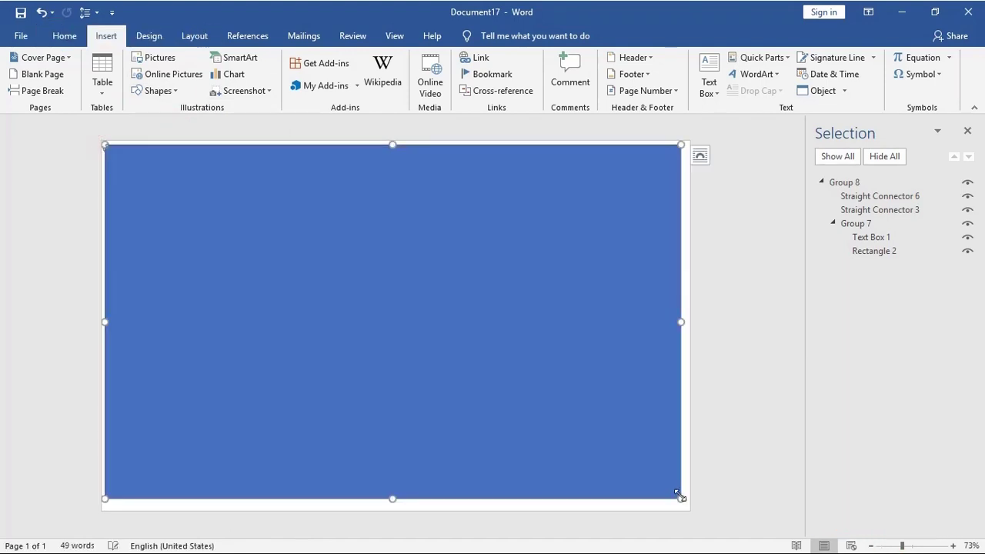
# Step: Fill the full-page rectangle with the Frame-01 picture from the computer's local files
pyautogui.click(309, 59)
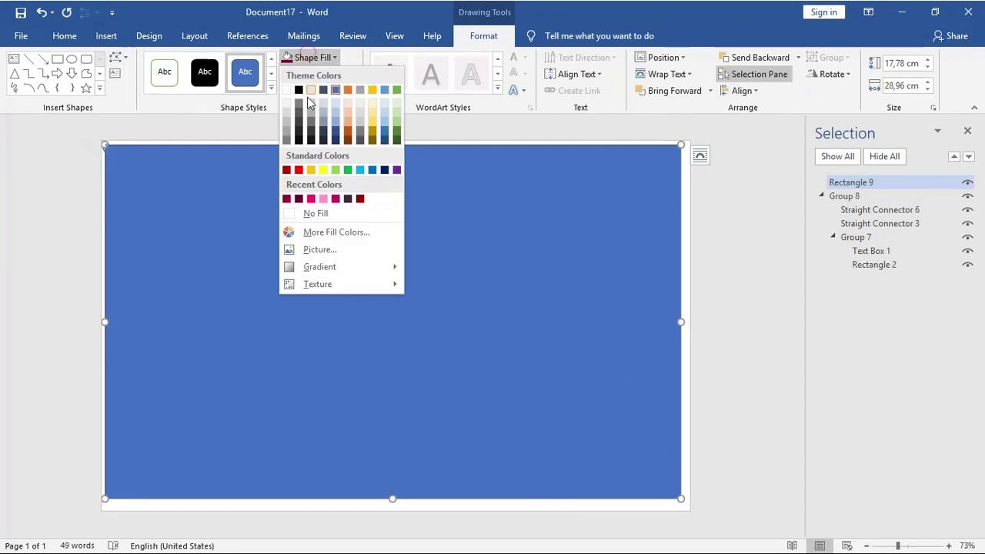
pyautogui.click(304, 255)
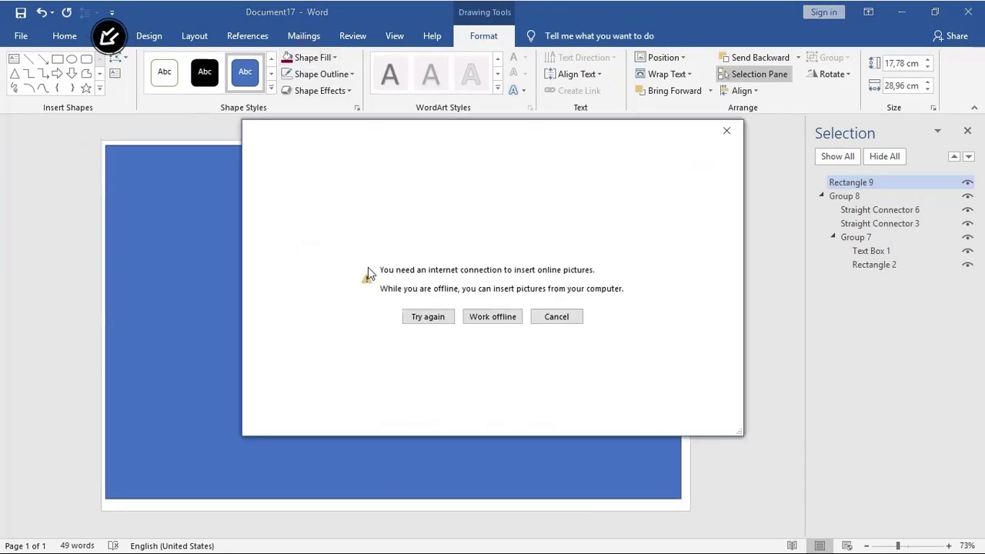
pyautogui.click(493, 317)
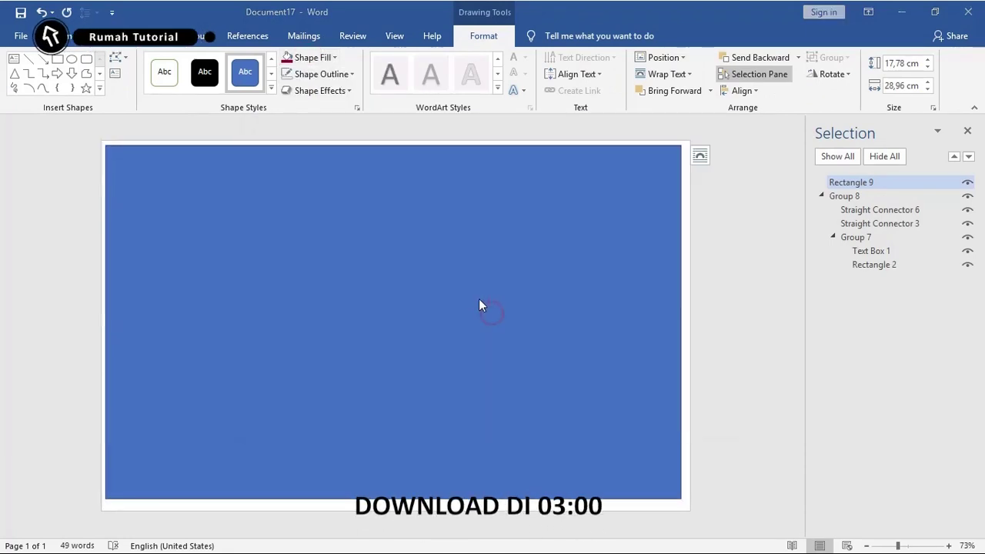
pyautogui.doubleClick(169, 113)
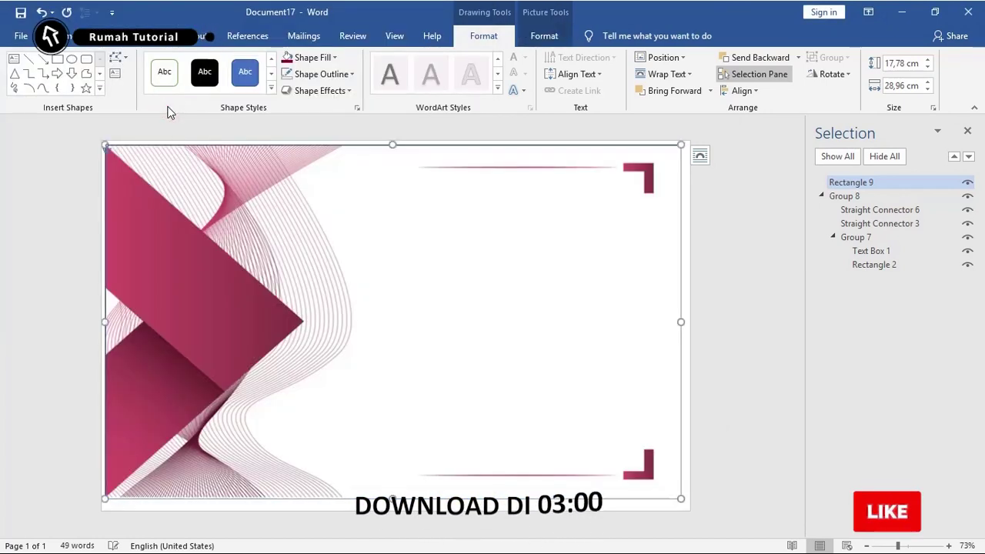
pyautogui.click(320, 73)
# Step: Remove the background picture's outline, send it to back, and nudge it slightly right
pyautogui.click(328, 231)
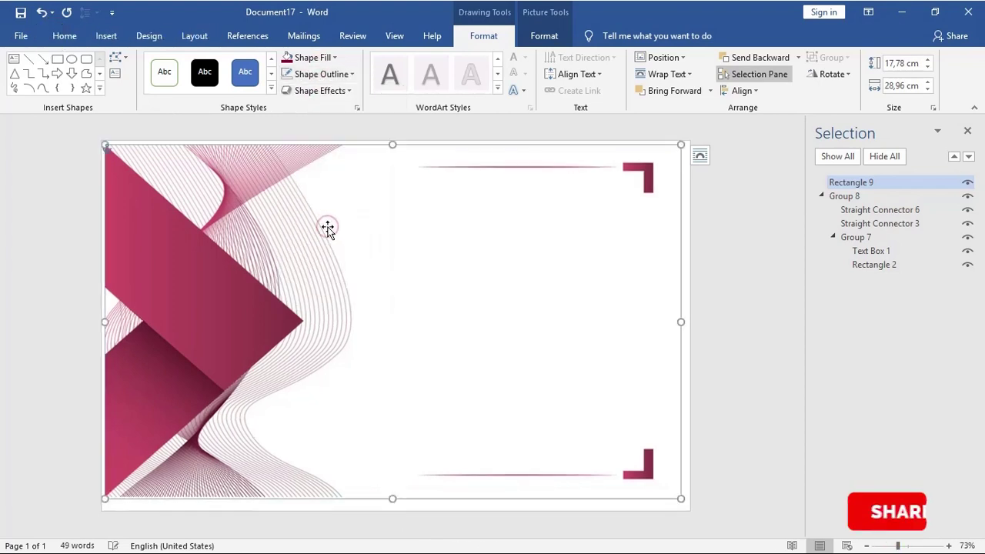
pyautogui.rightClick(327, 227)
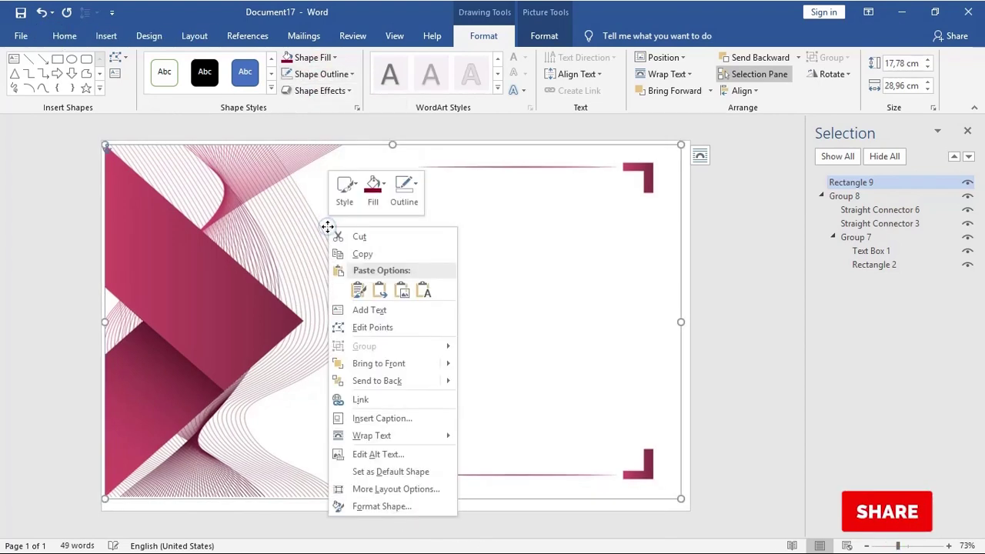
pyautogui.click(366, 382)
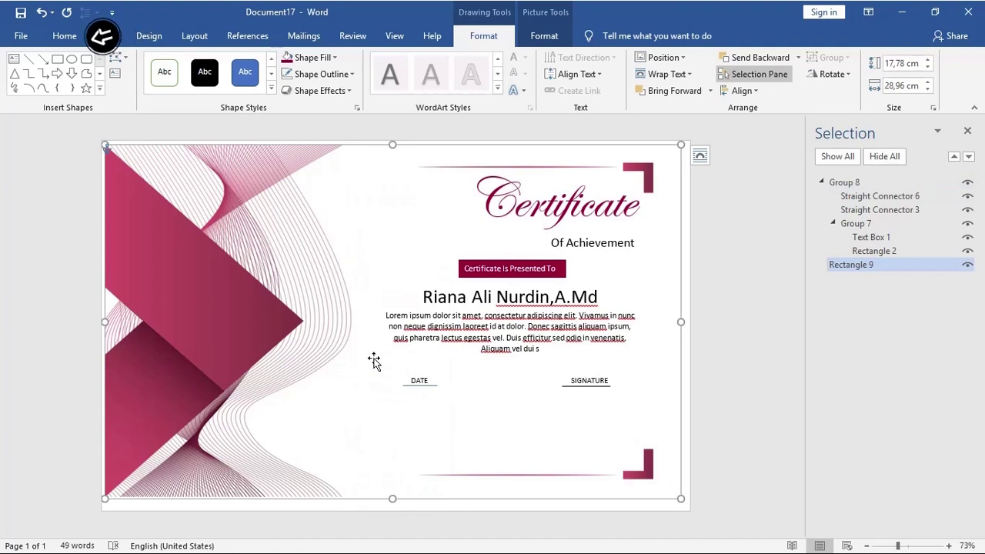
pyautogui.moveTo(301, 289)
pyautogui.mouseDown()
pyautogui.moveTo(311, 287)
pyautogui.moveTo(296, 287)
pyautogui.mouseUp()
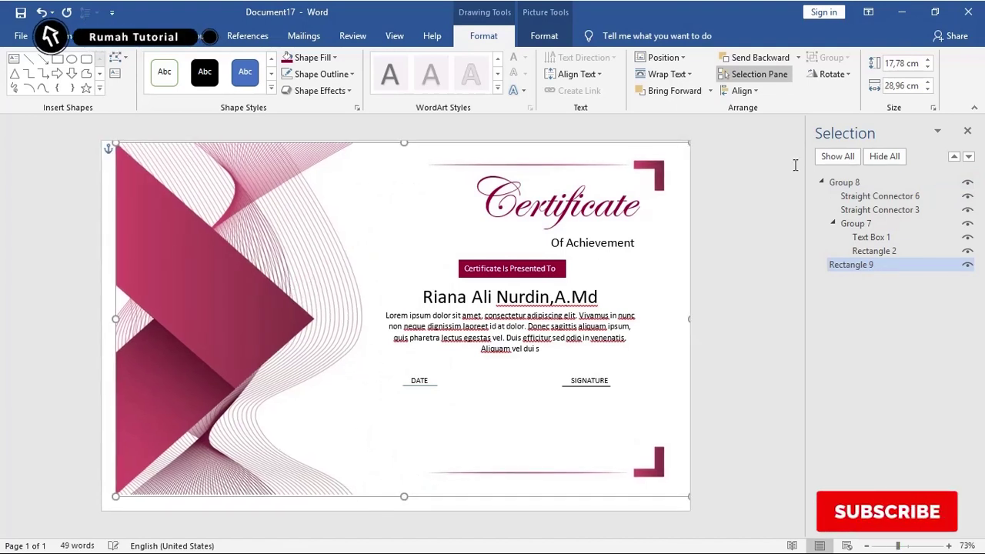
pyautogui.click(905, 64)
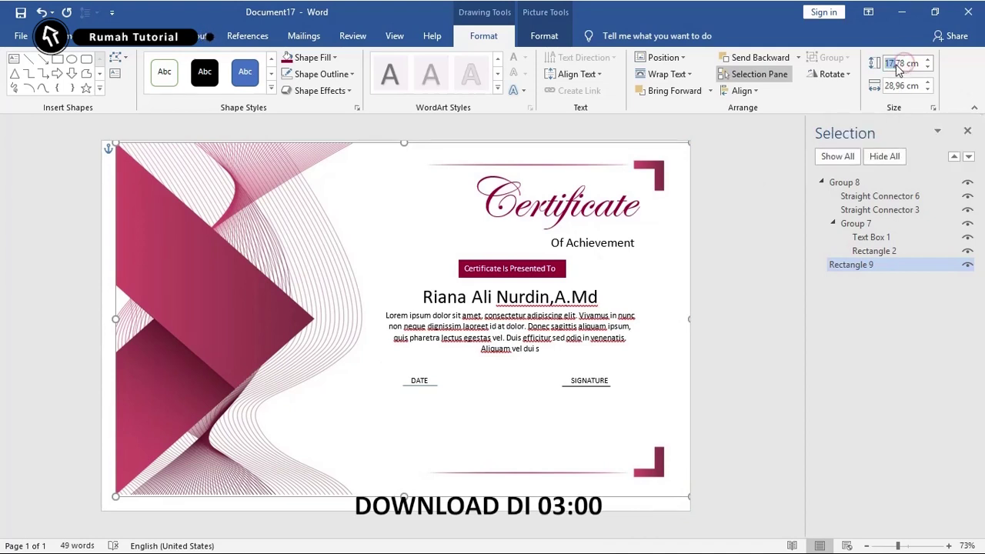
pyautogui.write('21')
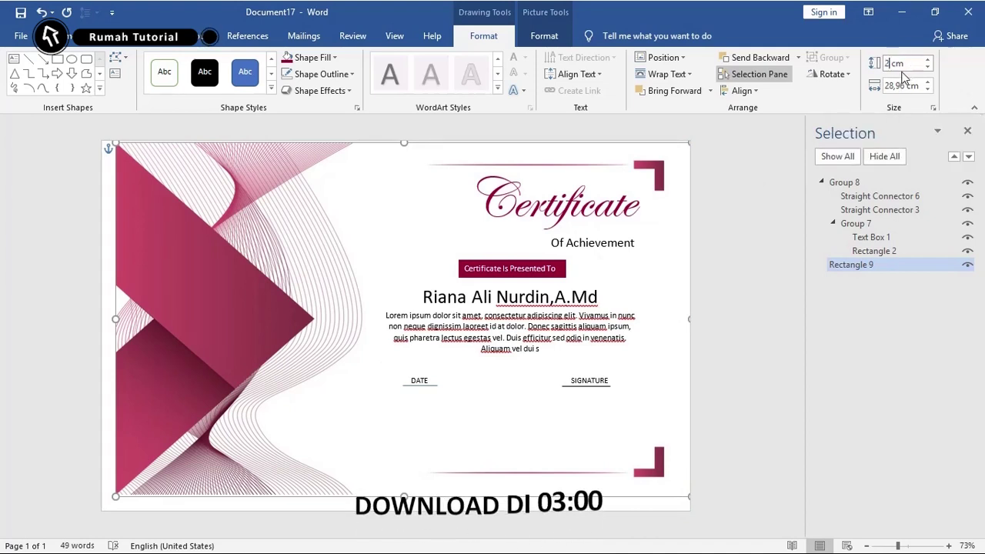
pyautogui.click(908, 85)
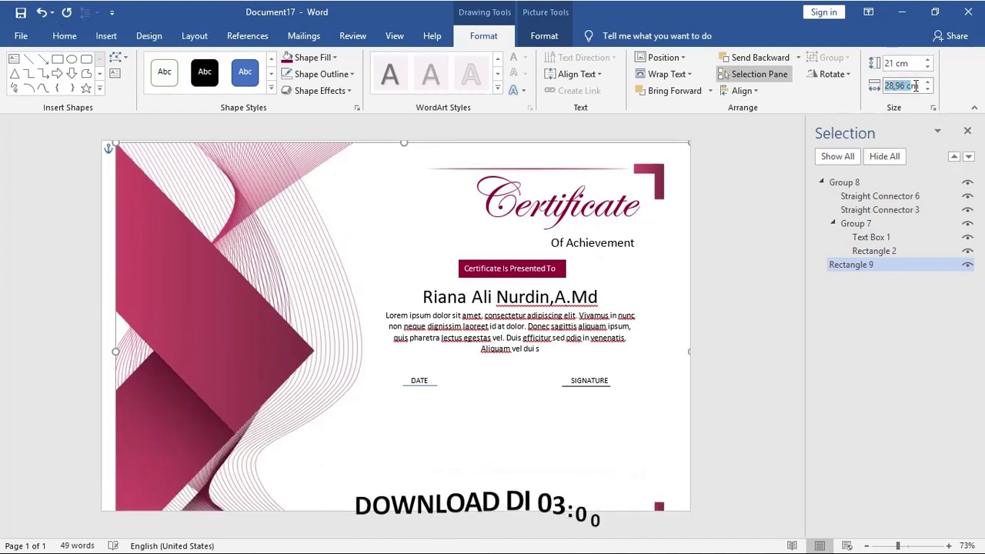
pyautogui.write('27,')
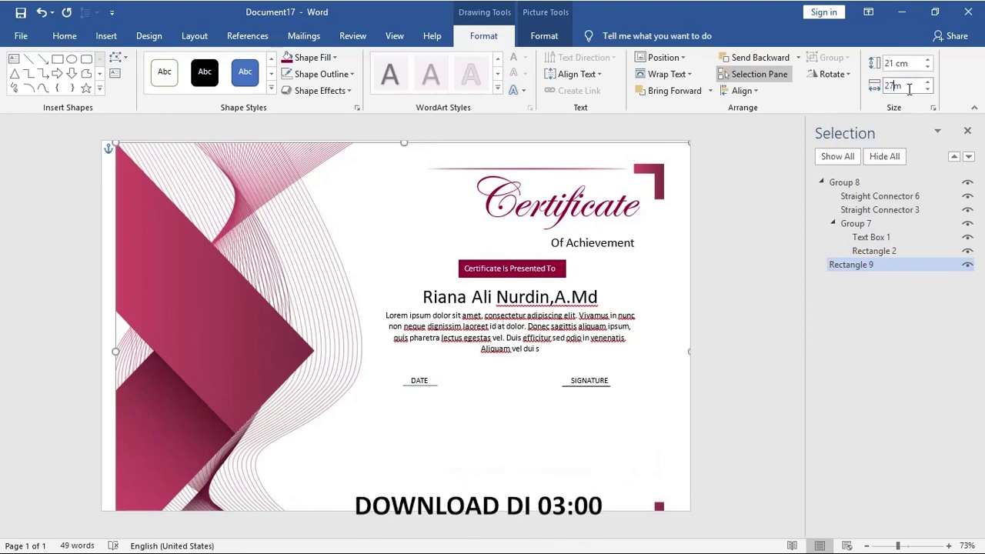
pyautogui.write('9')
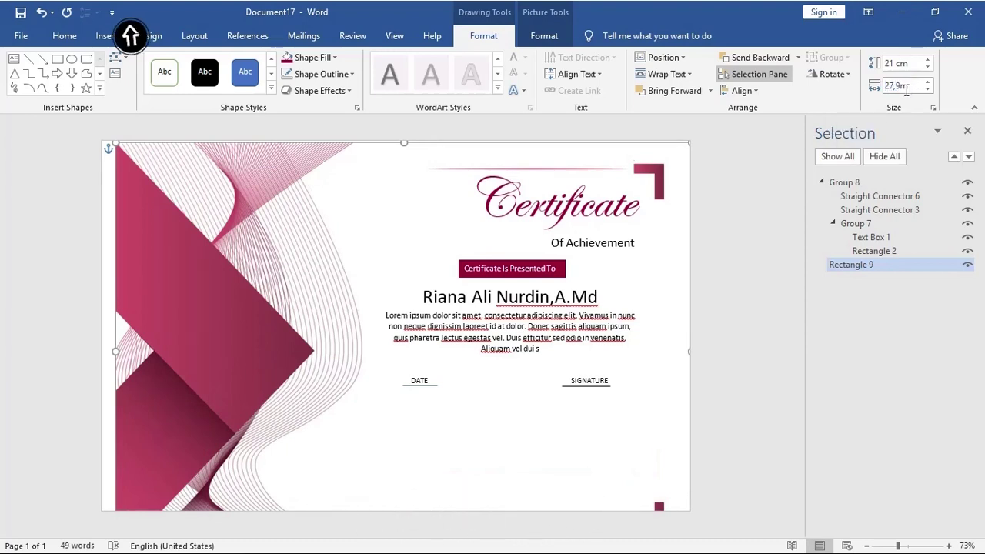
pyautogui.press('Escape')
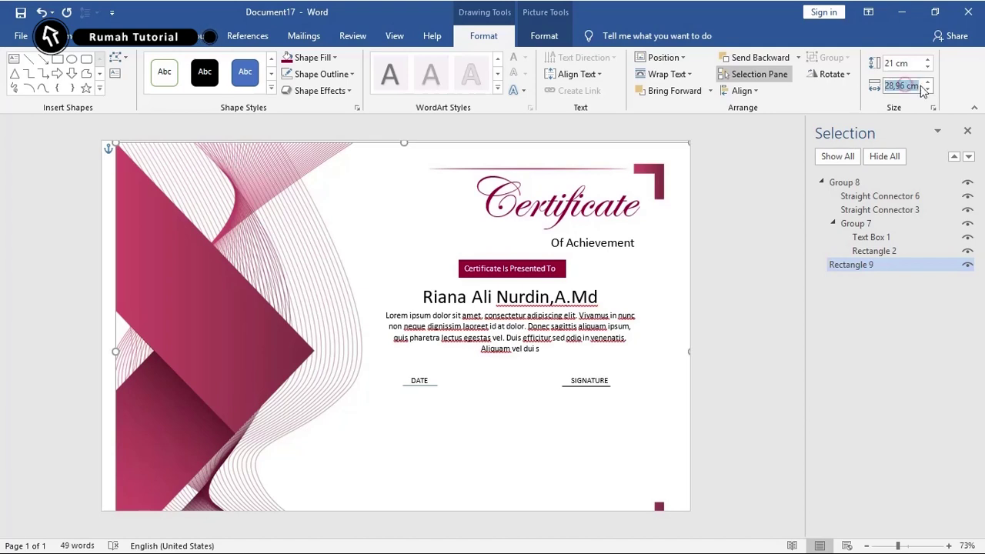
pyautogui.write('2')
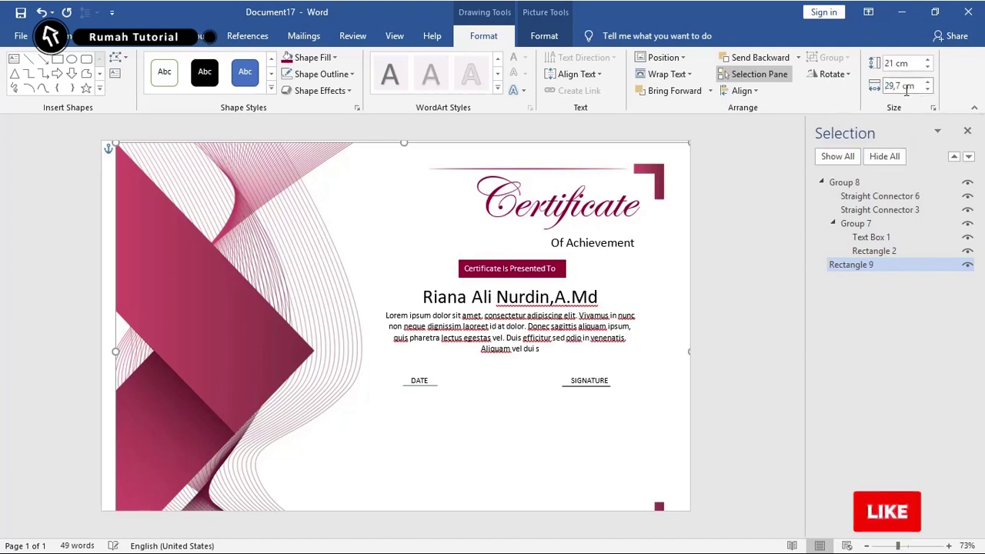
pyautogui.press('Return')
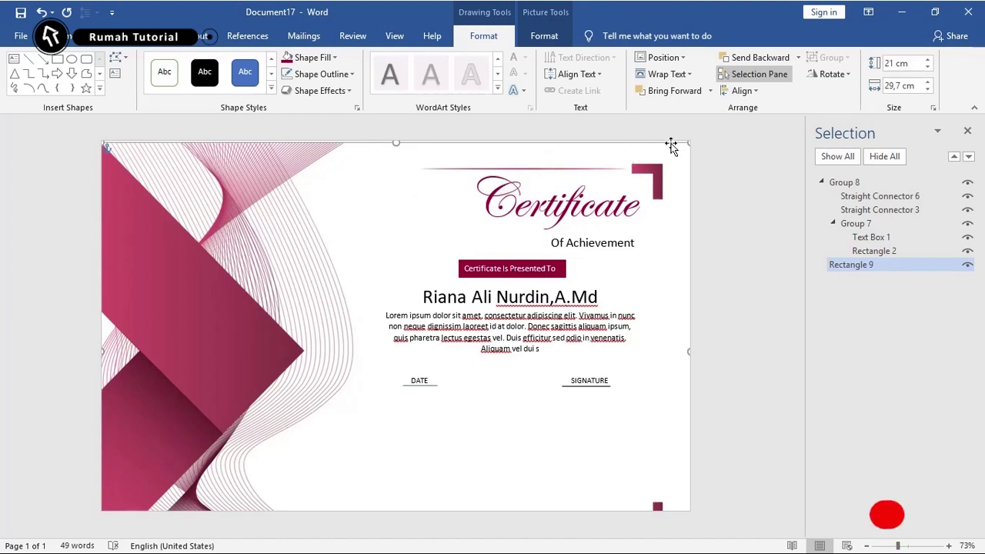
pyautogui.hotkey('ctrl', 'z')
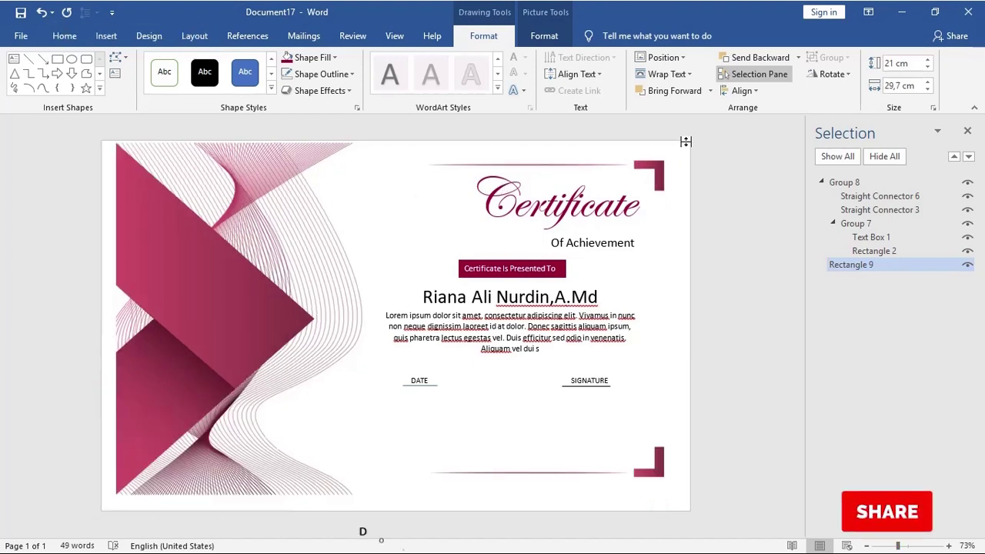
pyautogui.click(378, 248)
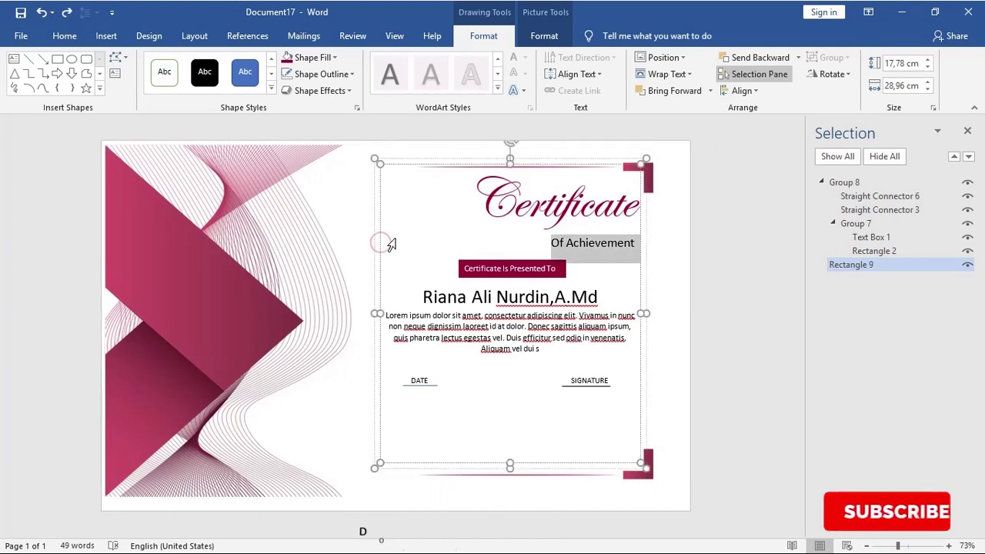
pyautogui.click(318, 239)
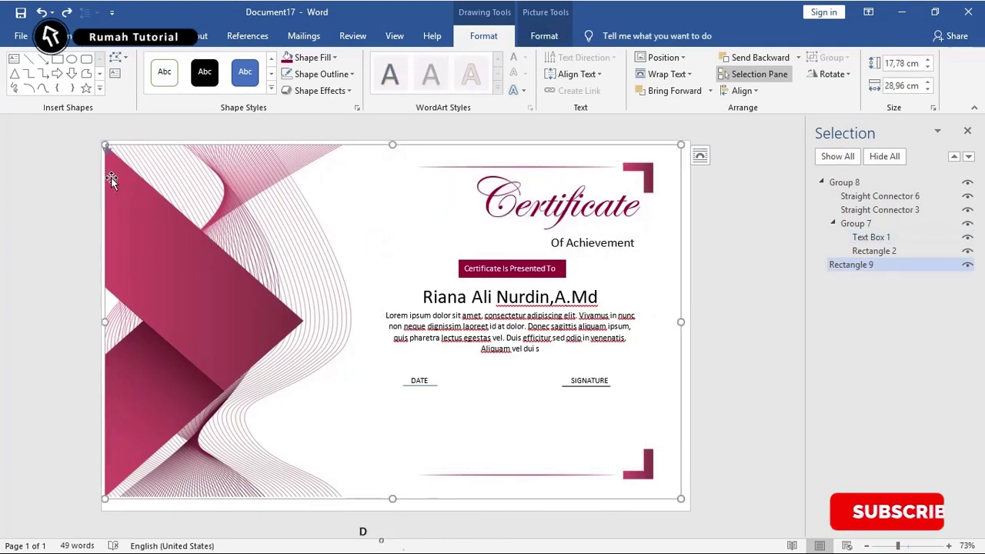
# Step: Draw an oval circle over the left pink shape of the certificate
pyautogui.click(70, 60)
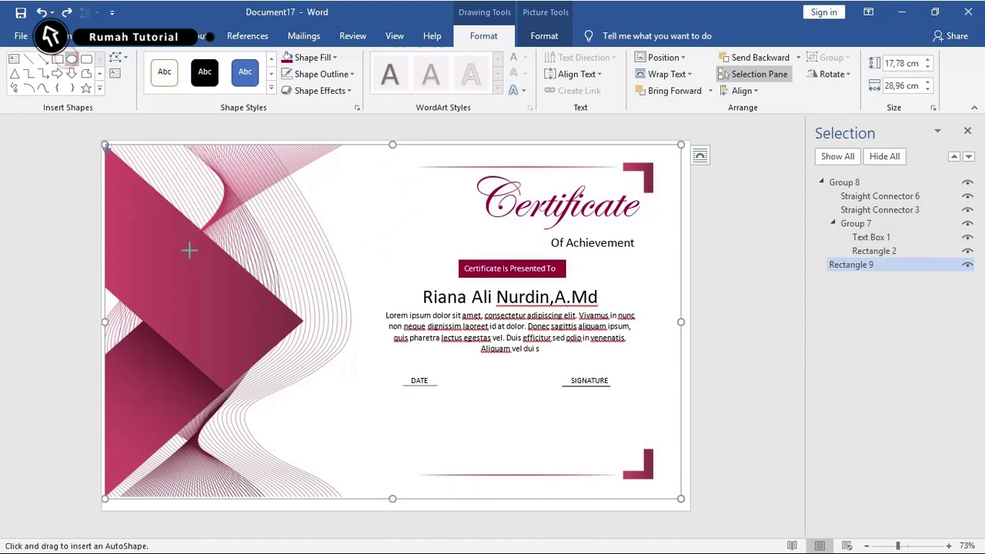
pyautogui.moveTo(186, 254); pyautogui.dragTo(206, 285)
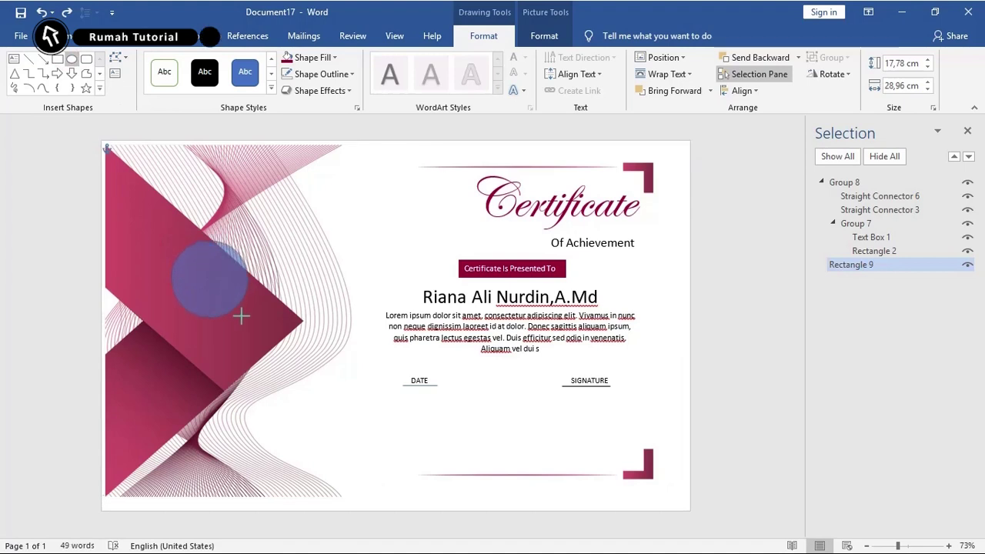
pyautogui.moveTo(241, 315); pyautogui.dragTo(248, 317)
# Step: Fill the circle with the Motif picture from the computer's local files
pyautogui.click(311, 58)
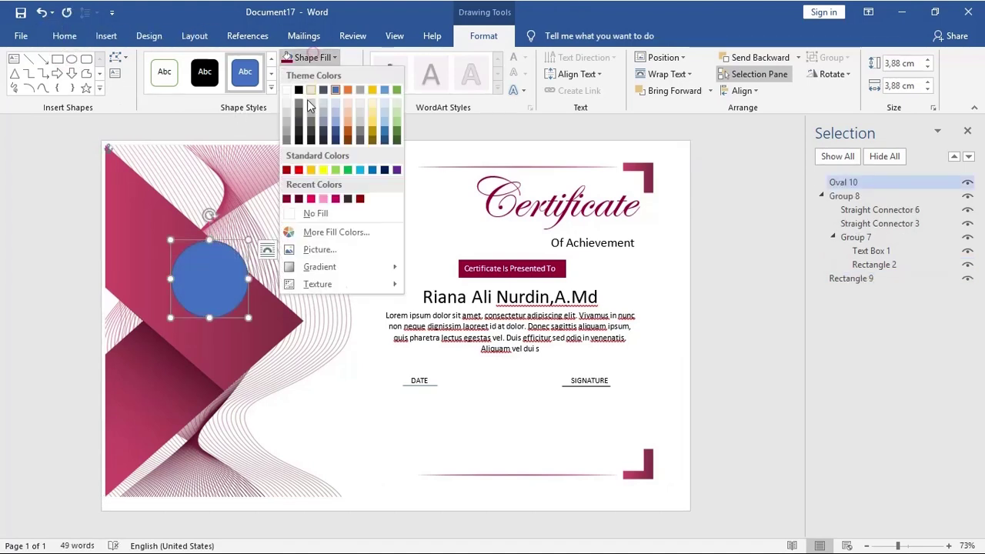
pyautogui.click(306, 250)
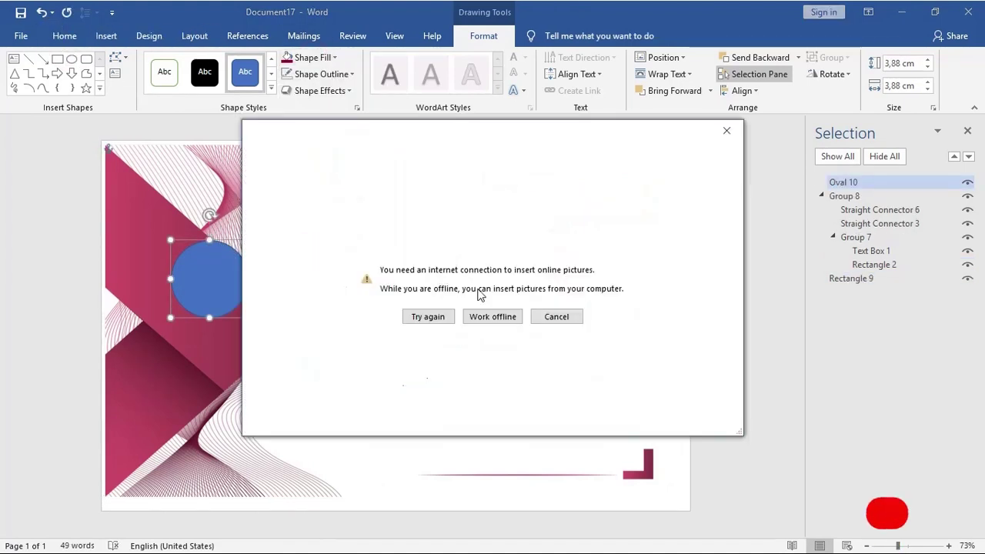
pyautogui.click(474, 315)
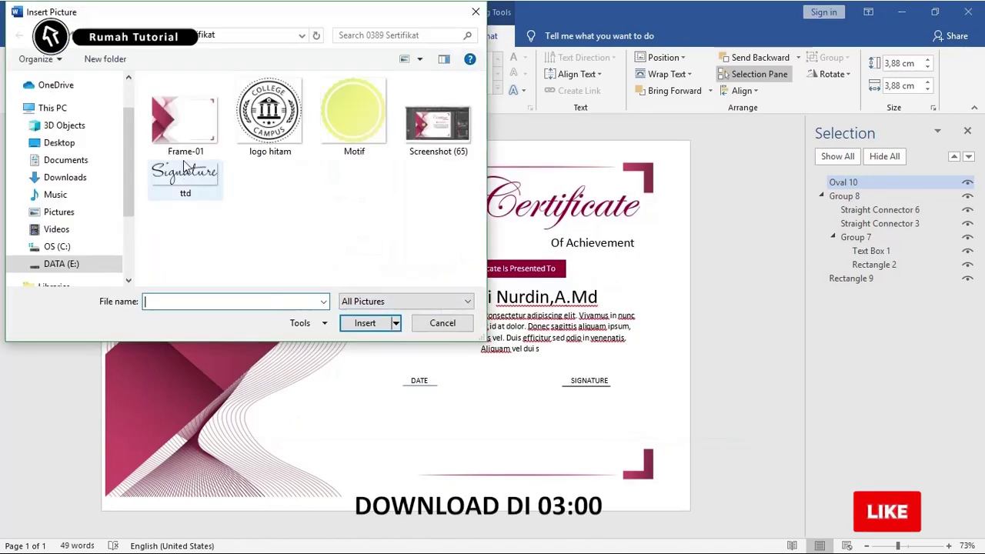
pyautogui.click(318, 126)
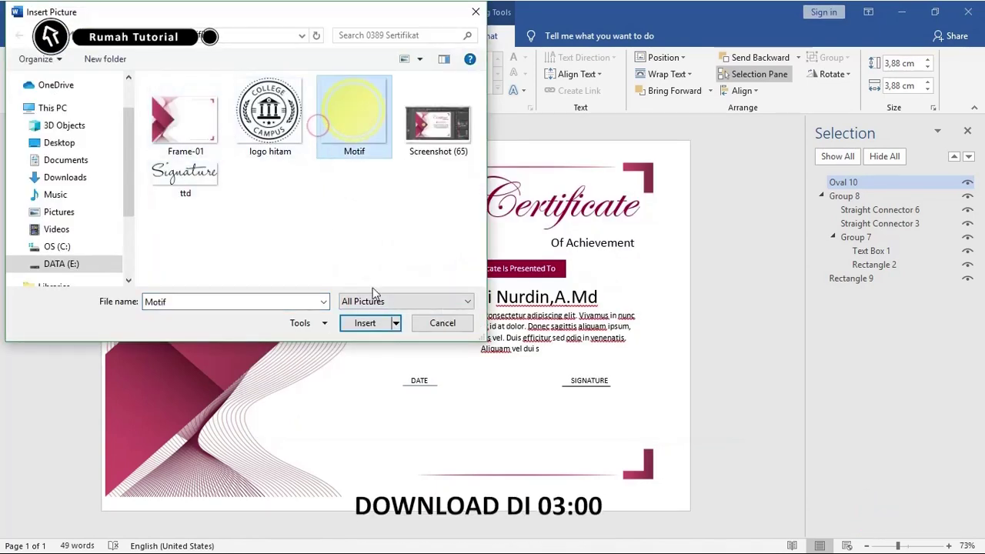
pyautogui.click(363, 322)
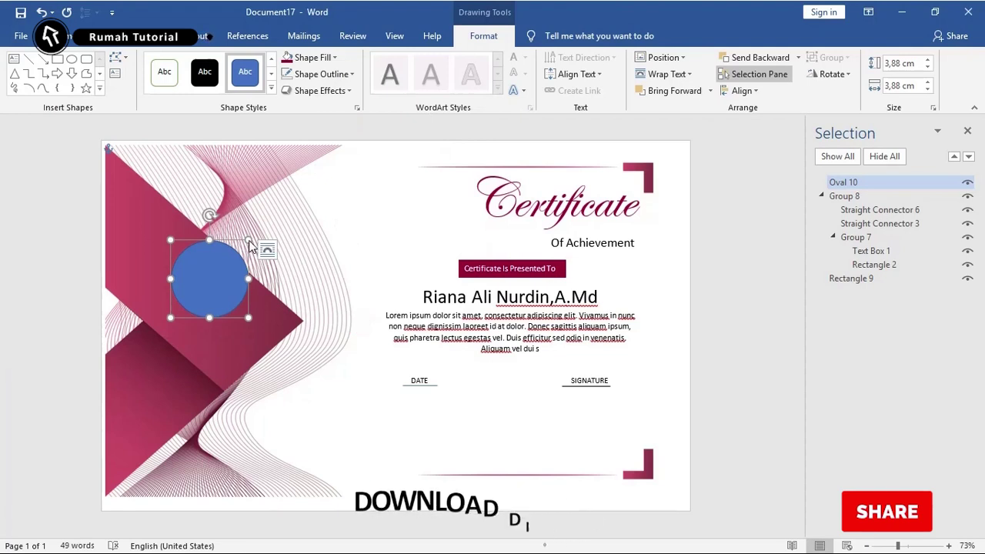
# Step: Remove the seal's outline, shrink it to 3.45 cm, and move it onto the left triangle
pyautogui.click(321, 73)
pyautogui.click(296, 231)
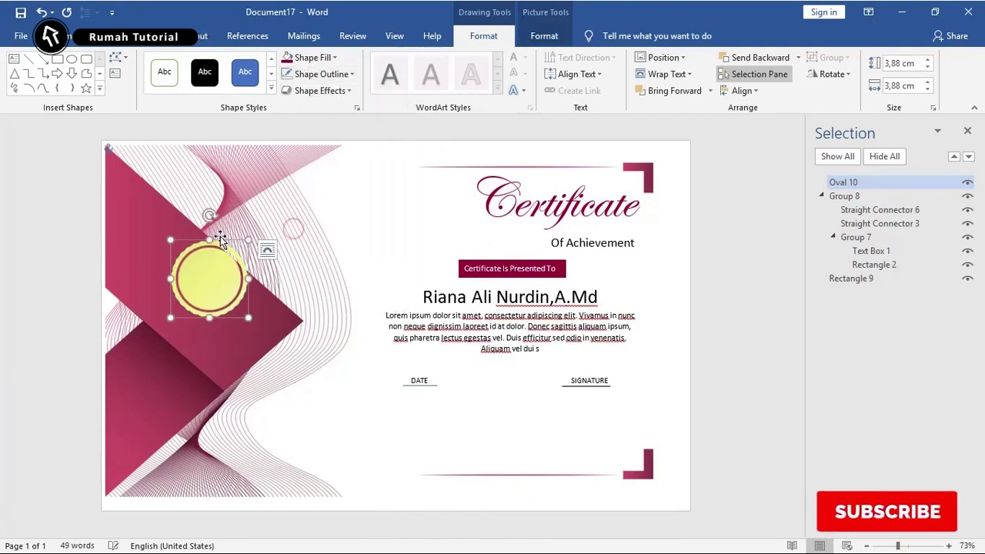
pyautogui.moveTo(252, 241); pyautogui.dragTo(244, 245)
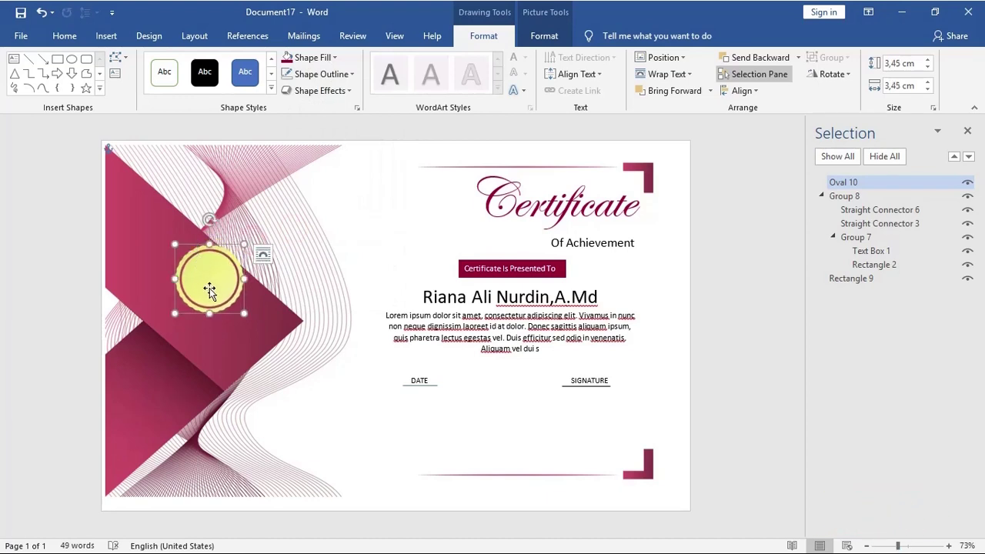
pyautogui.moveTo(202, 266); pyautogui.dragTo(217, 300)
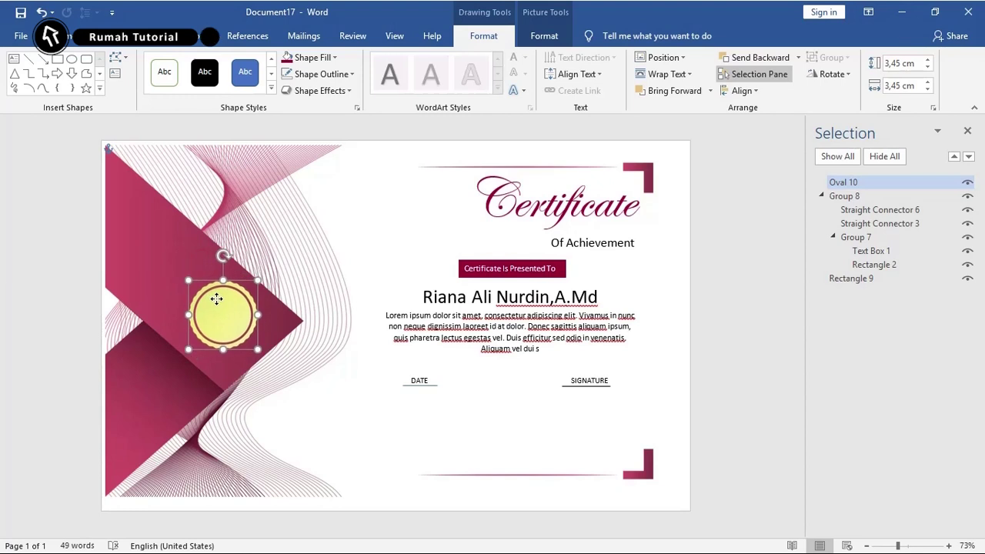
pyautogui.click(56, 183)
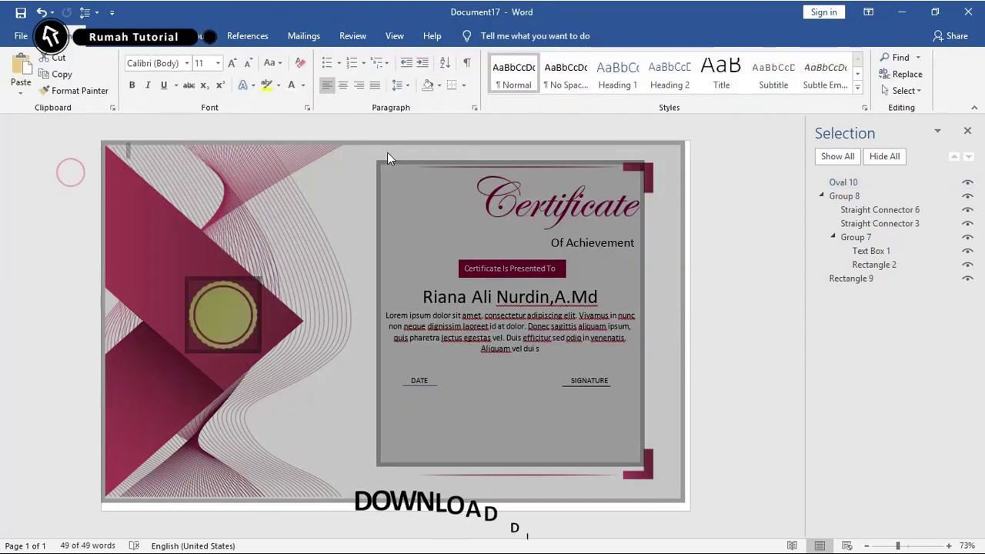
pyautogui.click(387, 152)
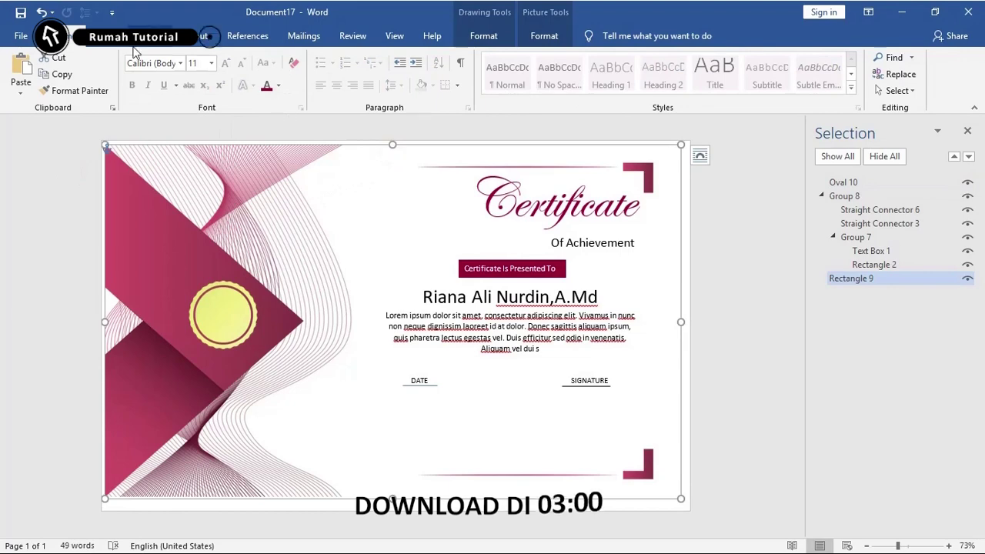